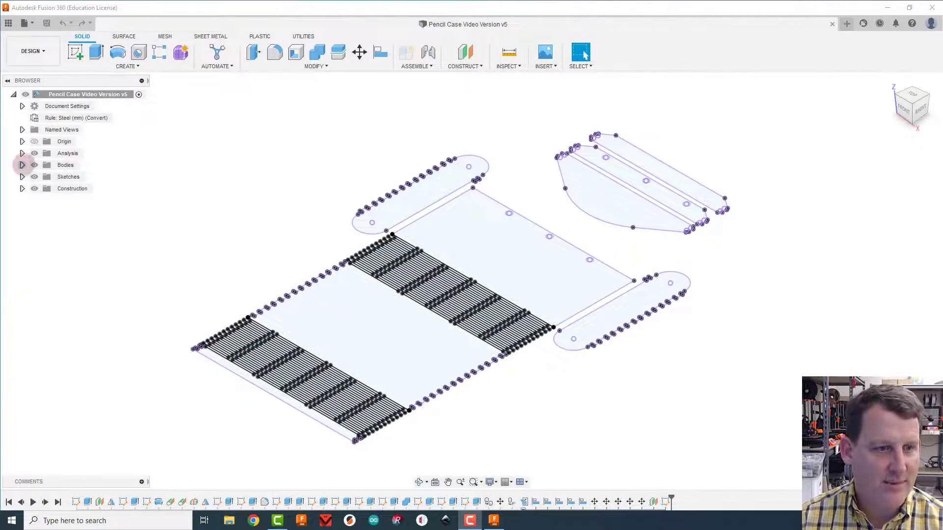
Step: Show the Flattened bodies, hide the Pencil Case DXF sketch, and frame both models
{"action": "left_click", "coordinate": [22, 165]}
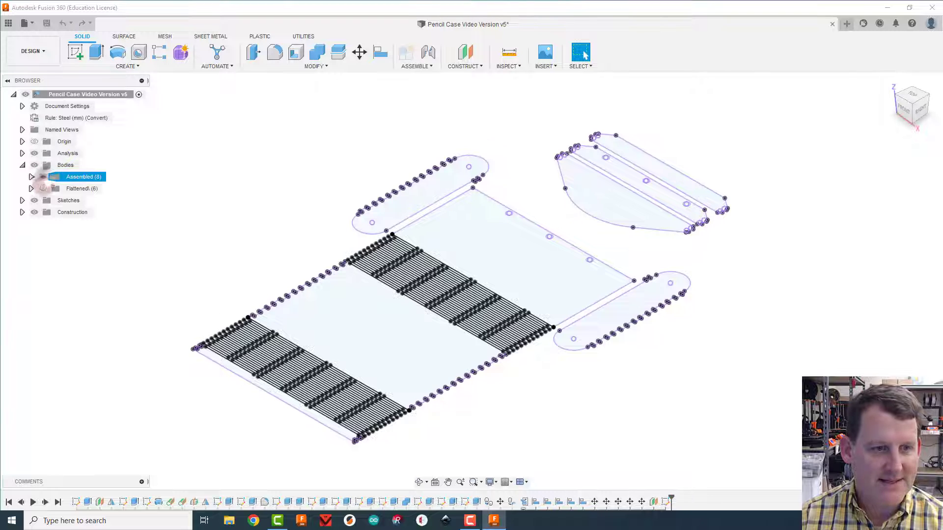
{"action": "left_click", "coordinate": [43, 189]}
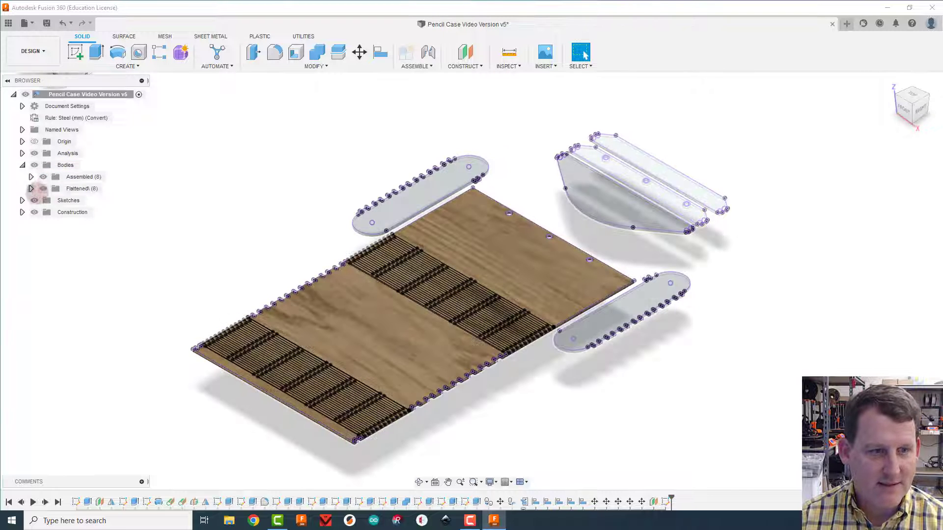
{"action": "left_click", "coordinate": [22, 201]}
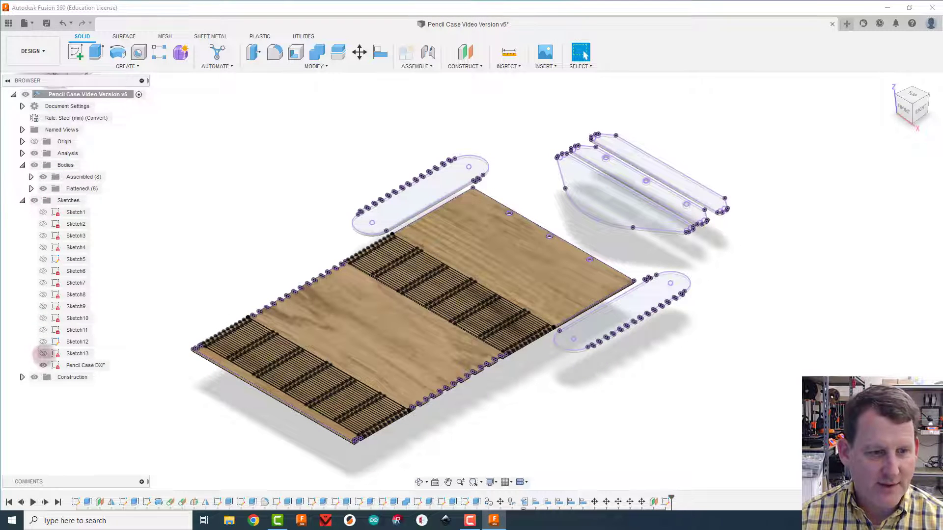
{"action": "left_click", "coordinate": [43, 365]}
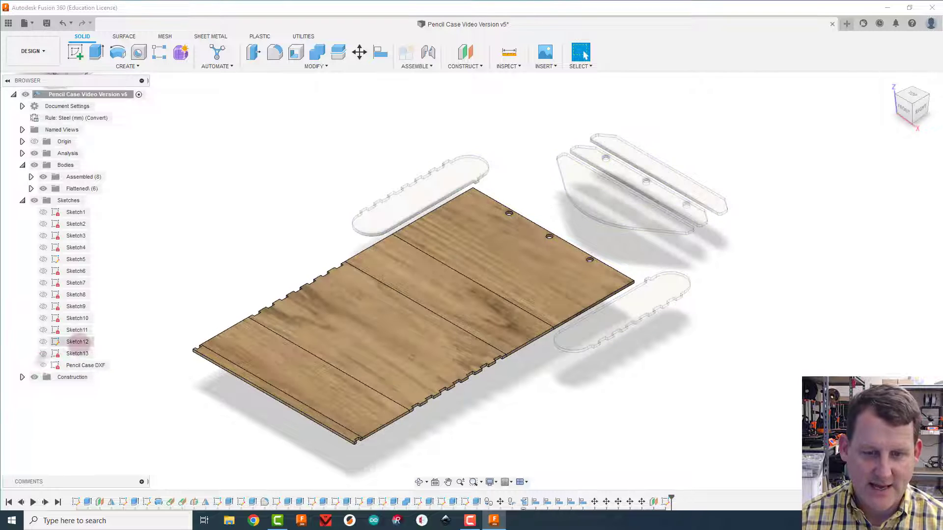
{"action": "scroll", "coordinate": [797, 163], "scroll_direction": "down", "scroll_amount": 3}
{"action": "scroll", "coordinate": [796, 163], "scroll_direction": "down", "scroll_amount": 3}
{"action": "middle_click_drag", "start_coordinate": [819, 136], "coordinate": [741, 236]}
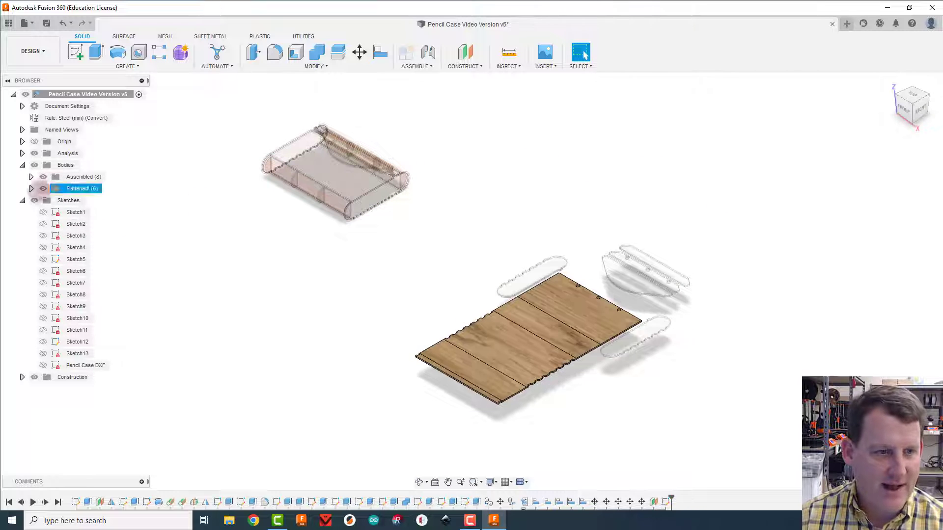
Step: Hide the Flattened bodies and return to the Home view of the assembled case
{"action": "left_click", "coordinate": [43, 189]}
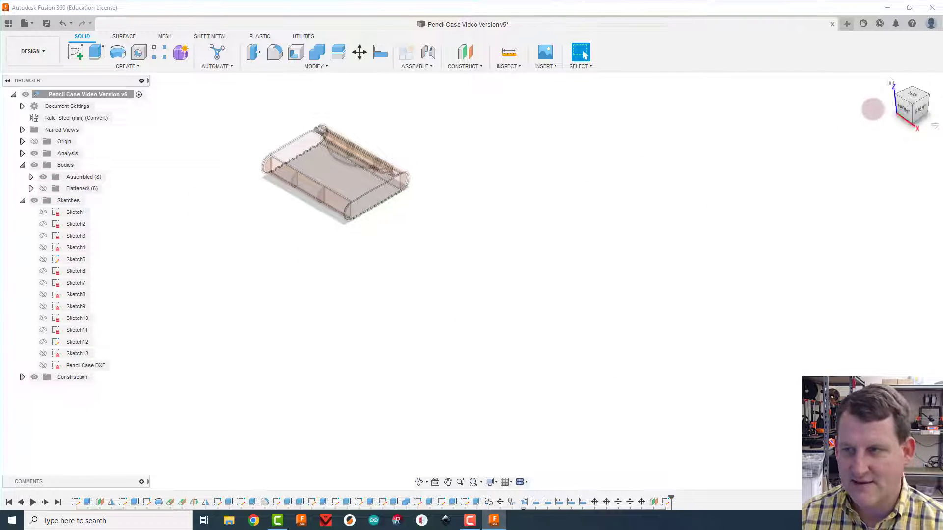
{"action": "left_click", "coordinate": [890, 79]}
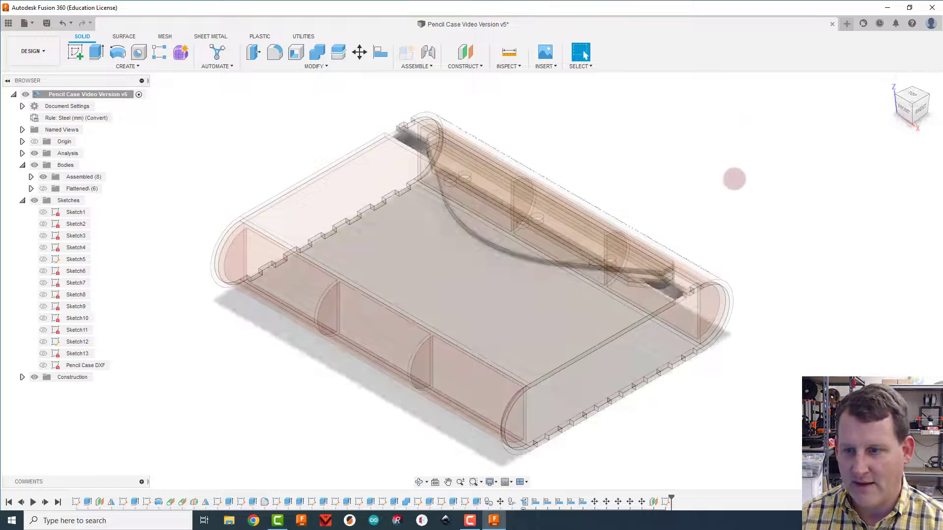
{"action": "scroll", "coordinate": [735, 175], "scroll_direction": "down", "scroll_amount": 2}
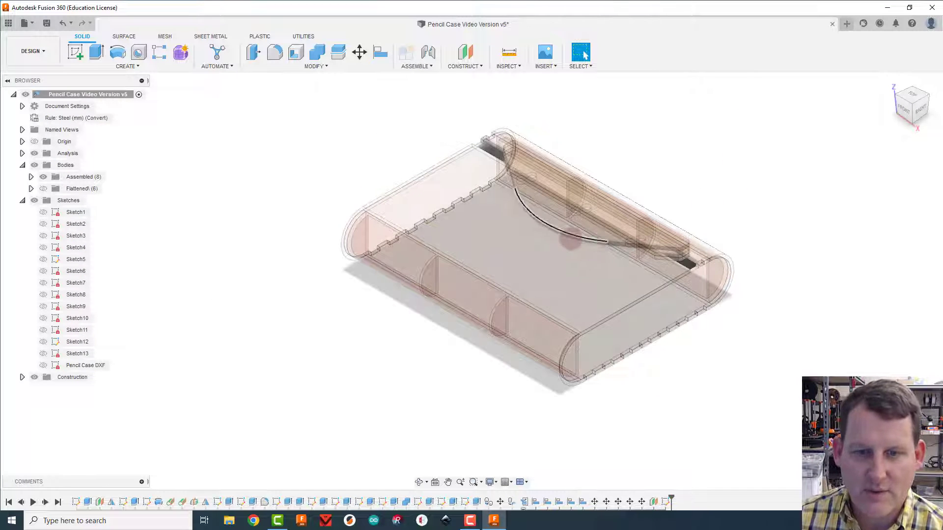
{"action": "left_click", "coordinate": [35, 200]}
Step: Expand the Assembled folder and select the Back End, then the Front End body
{"action": "left_click", "coordinate": [24, 179]}
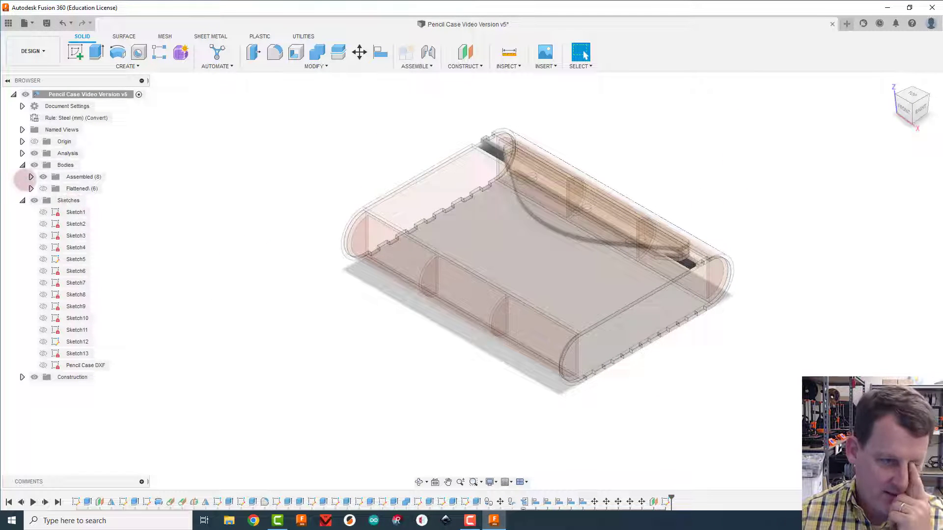
{"action": "left_click", "coordinate": [30, 177]}
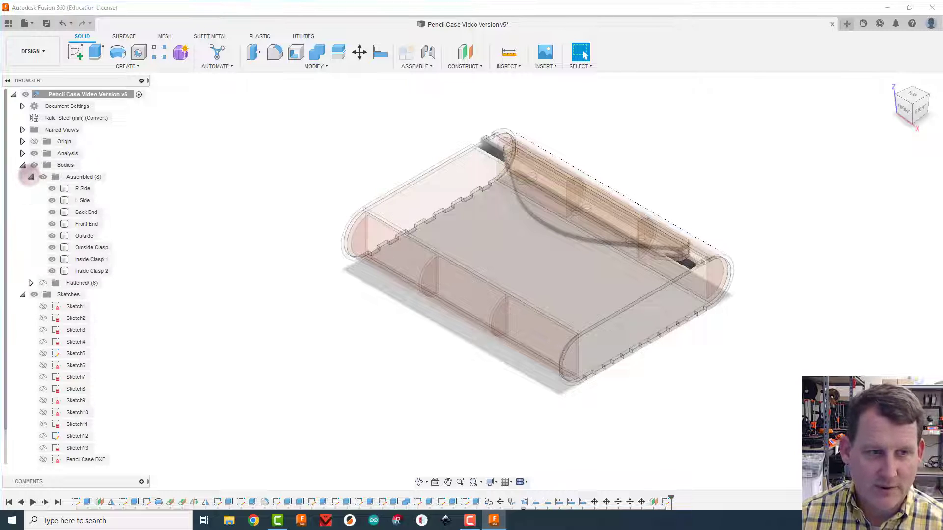
{"action": "left_click", "coordinate": [81, 213]}
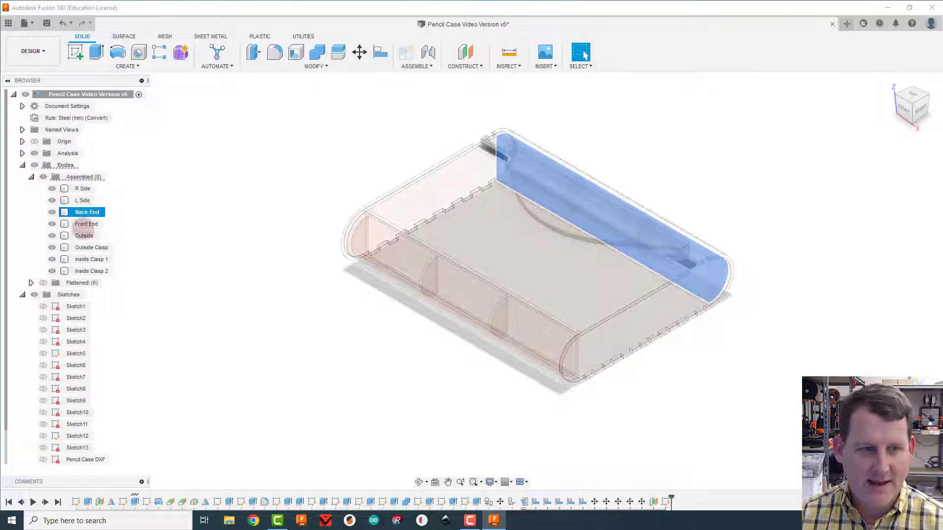
{"action": "left_click", "coordinate": [84, 224]}
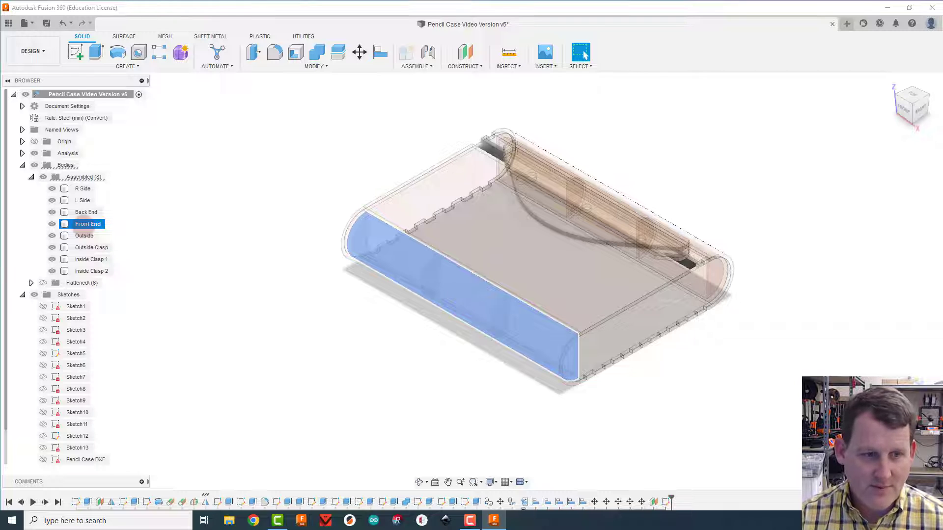
Step: Open Save As Mesh for the Back End body, with 3MF format and High refinement
{"action": "right_click", "coordinate": [82, 212]}
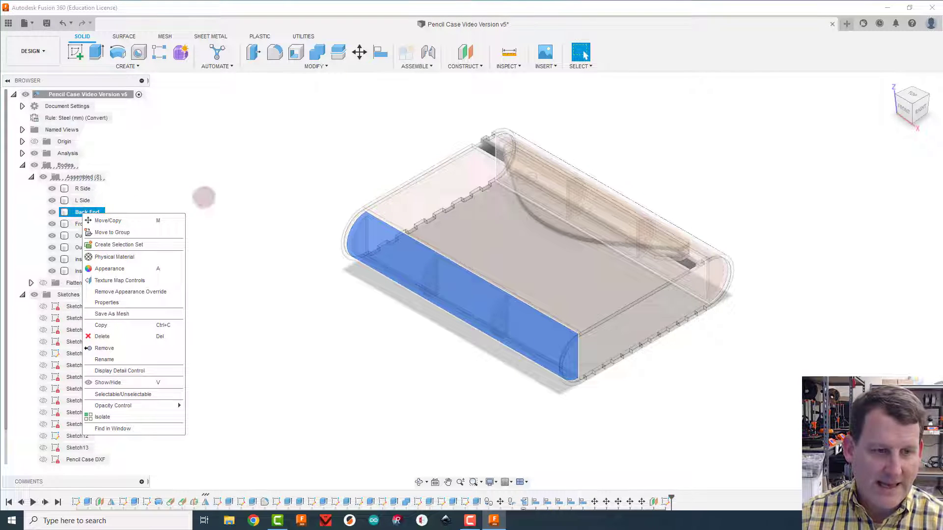
{"action": "left_click", "coordinate": [100, 212]}
{"action": "right_click", "coordinate": [95, 213]}
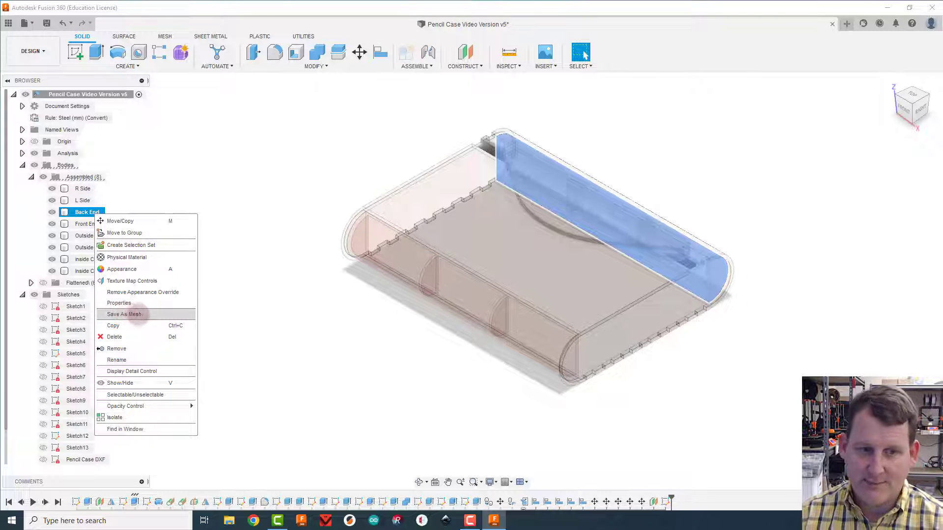
{"action": "left_click", "coordinate": [130, 310]}
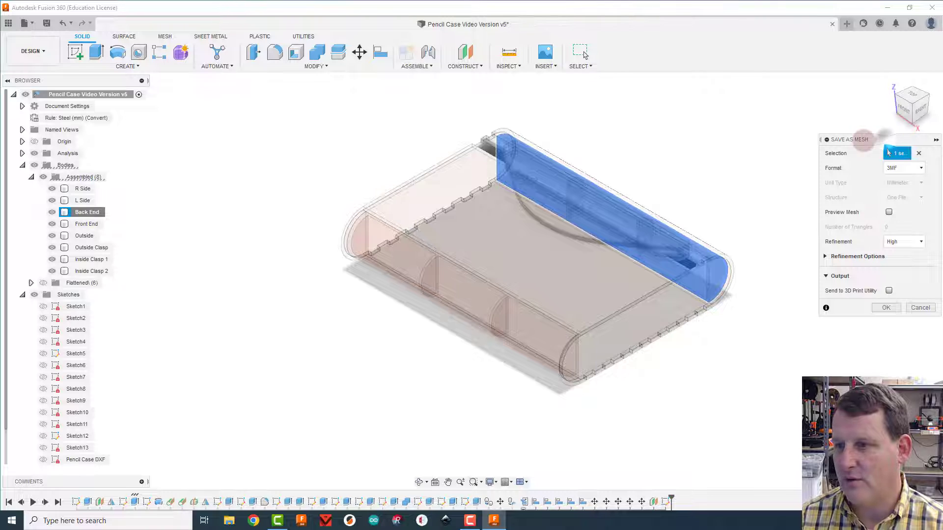
{"action": "left_click_drag", "start_coordinate": [877, 137], "coordinate": [786, 127]}
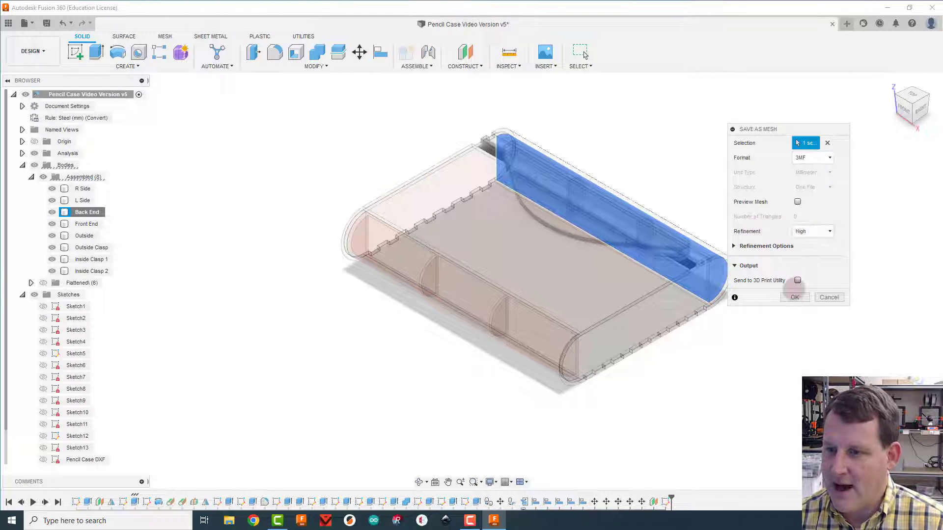
Step: Confirm the mesh settings and save 'Back End' as a 3MF file in the Pencil Case folder
{"action": "left_click", "coordinate": [795, 297]}
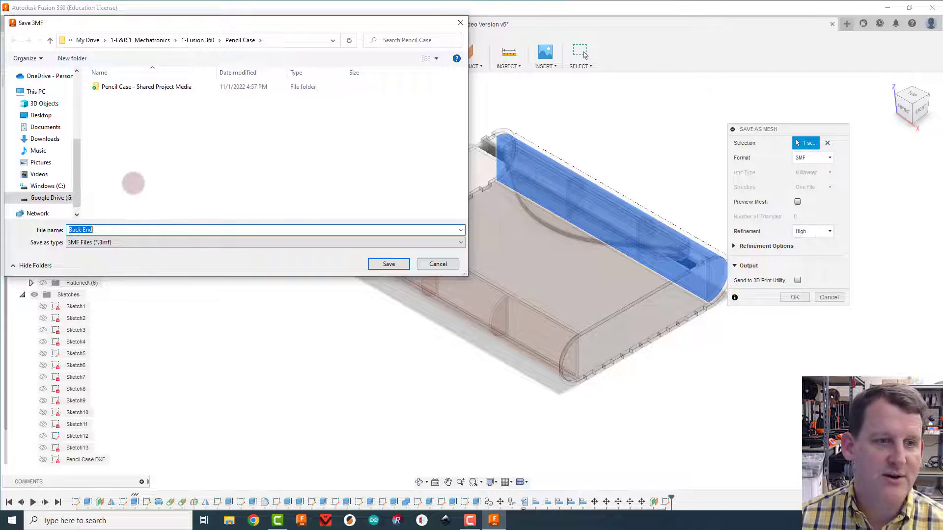
{"action": "left_click_drag", "start_coordinate": [77, 170], "coordinate": [77, 183]}
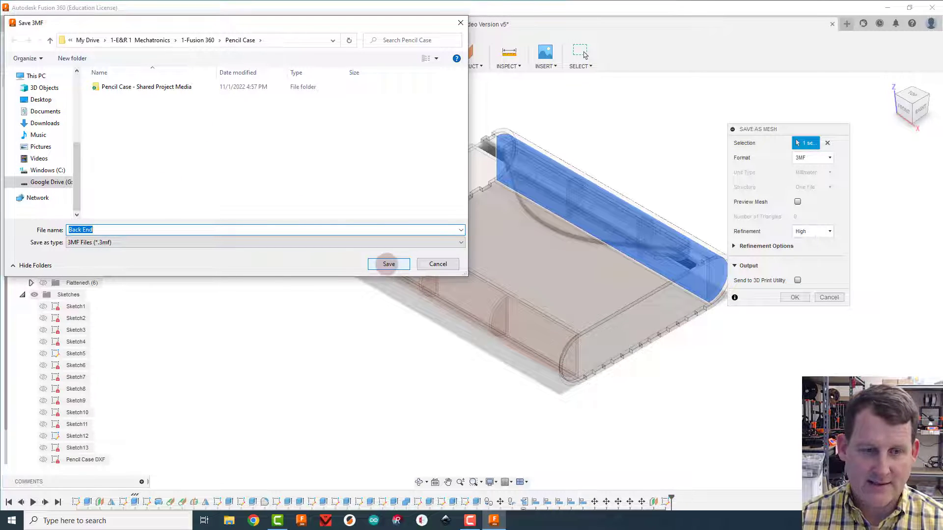
{"action": "left_click", "coordinate": [388, 264]}
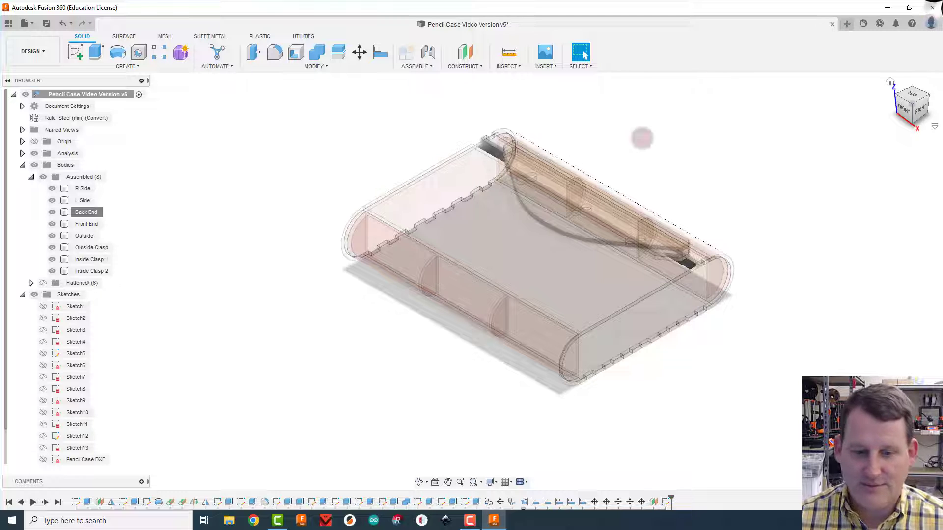
Step: Quit Fusion 360 with Alt+F4 and launch PrusaSlicer by searching 'prus'
{"action": "key", "text": "alt+F4"}
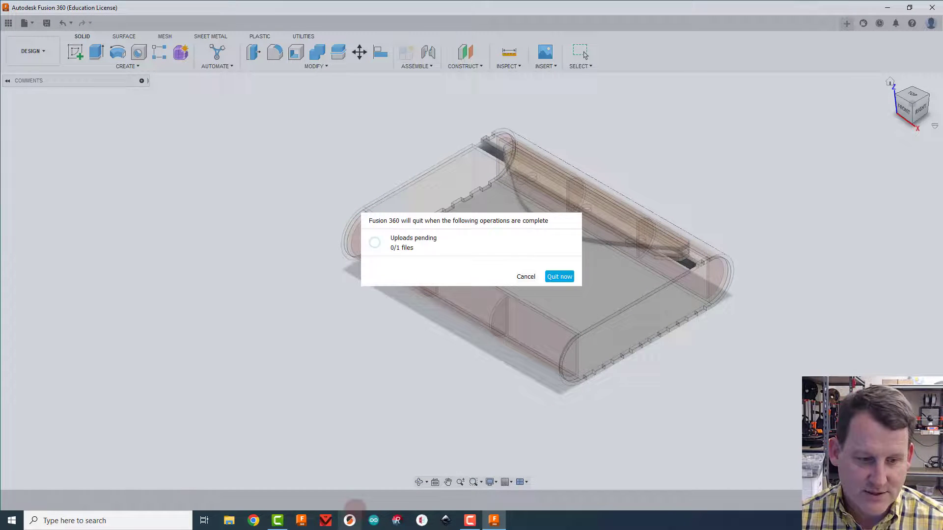
{"action": "left_click", "coordinate": [117, 520]}
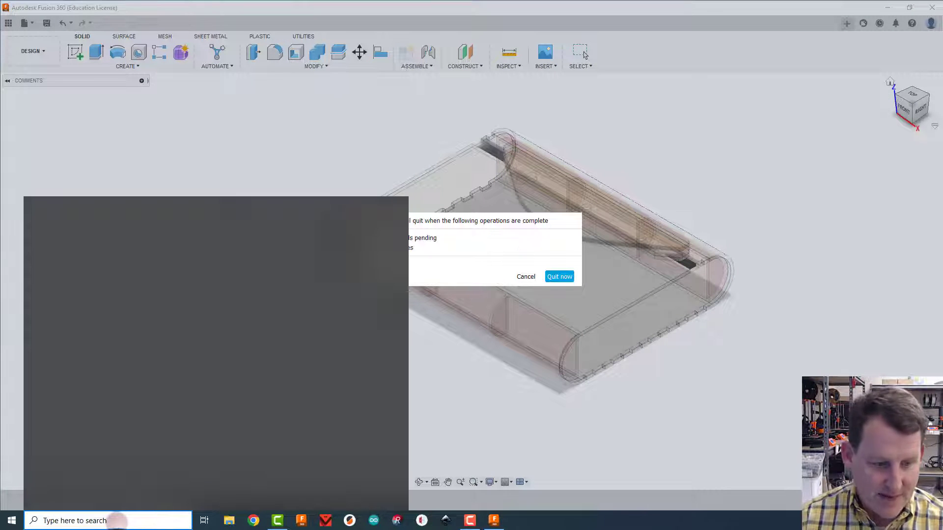
{"action": "type", "text": "prusa"}
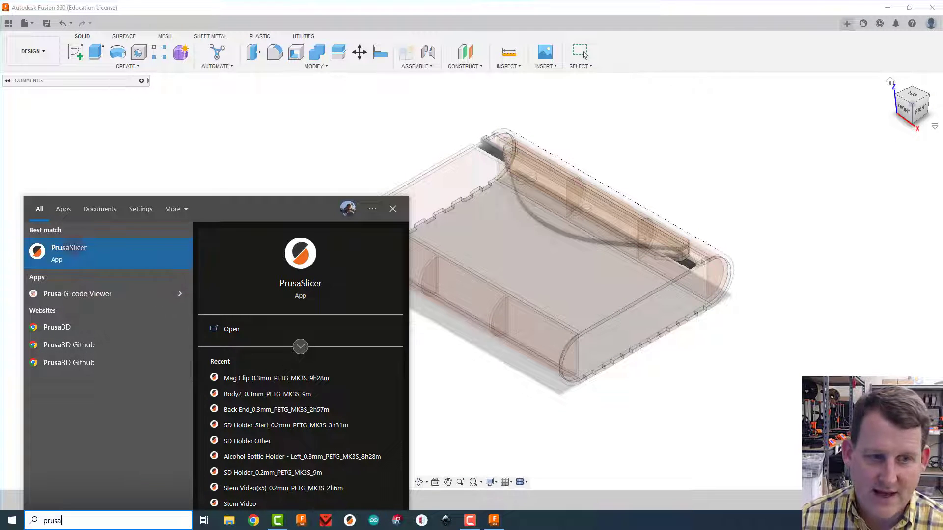
{"action": "left_click", "coordinate": [71, 249]}
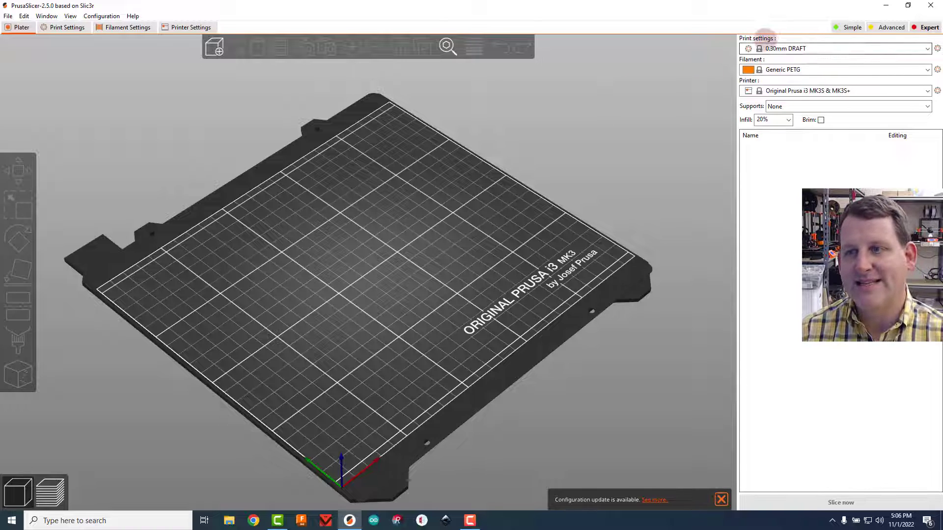
Step: Choose the 0.30mm DRAFT print preset and start Add/Remove presets from the Printer list
{"action": "left_click", "coordinate": [786, 48]}
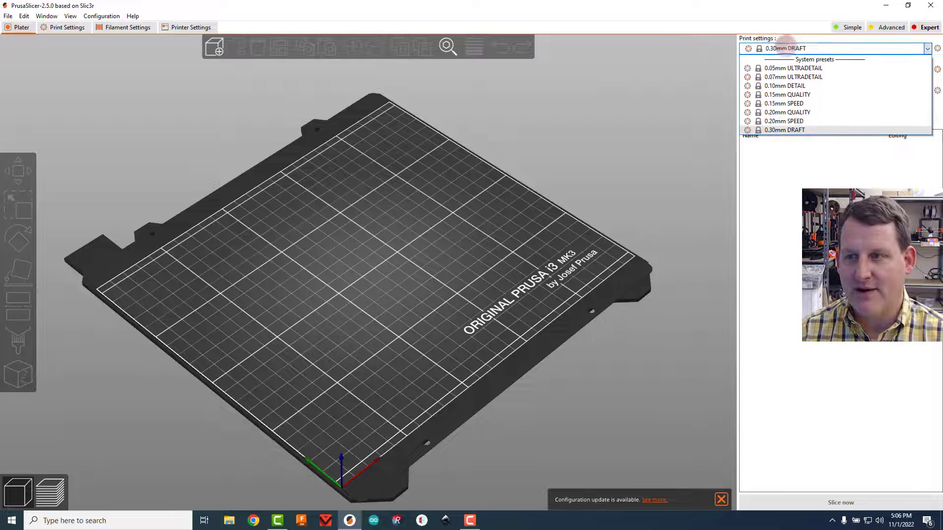
{"action": "left_click", "coordinate": [784, 130]}
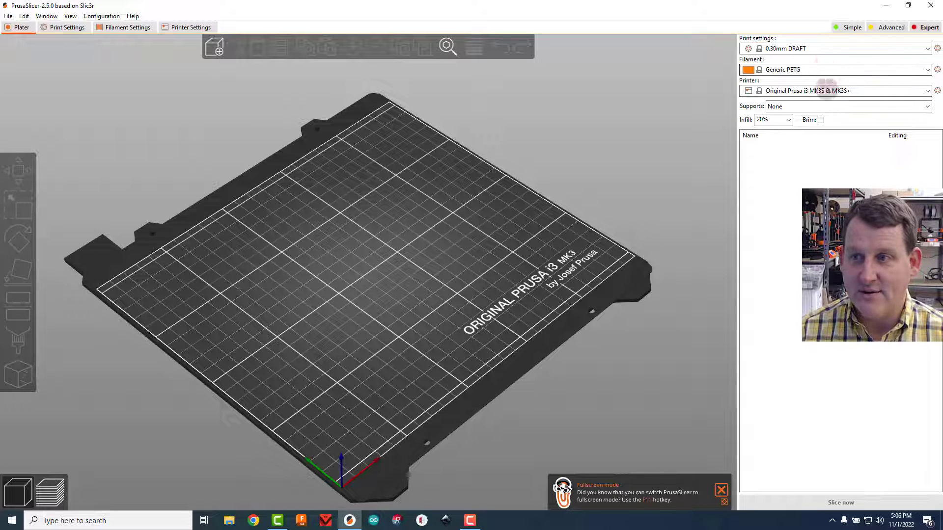
{"action": "left_click", "coordinate": [818, 91]}
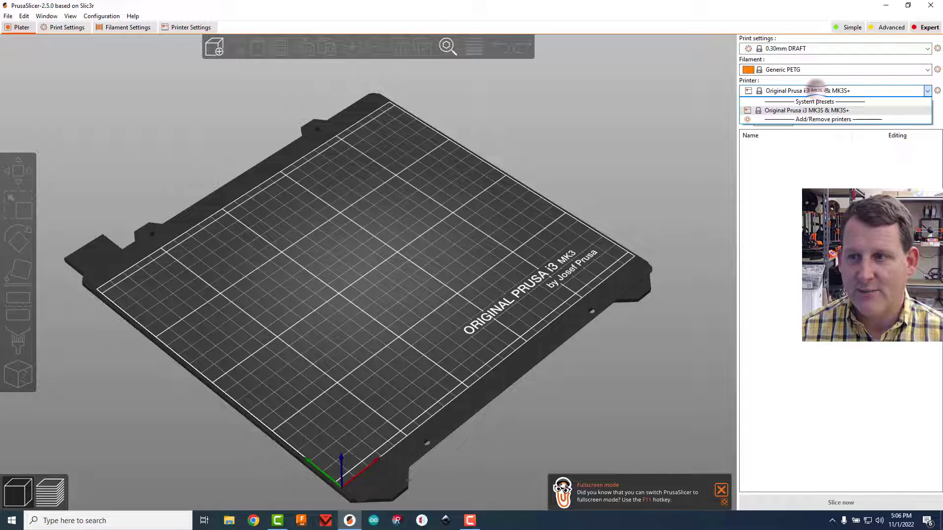
{"action": "left_click", "coordinate": [825, 119]}
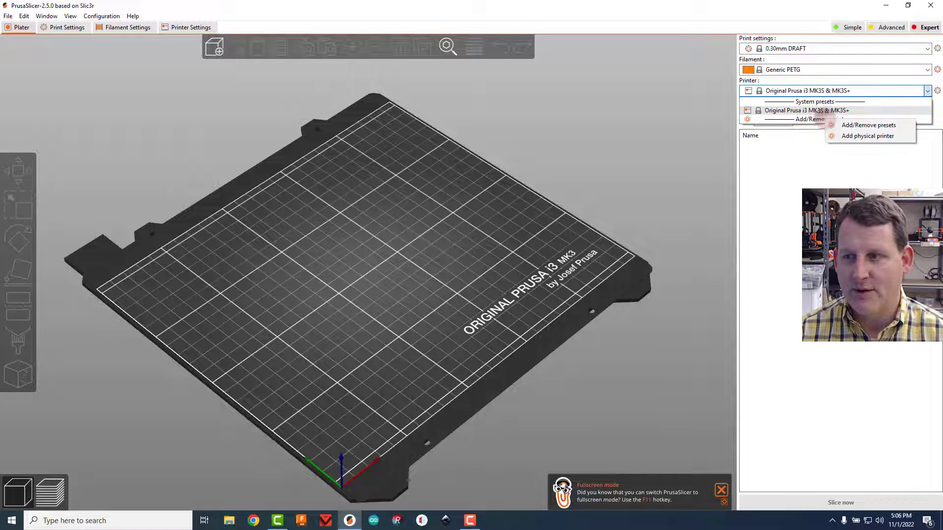
{"action": "left_click", "coordinate": [862, 124]}
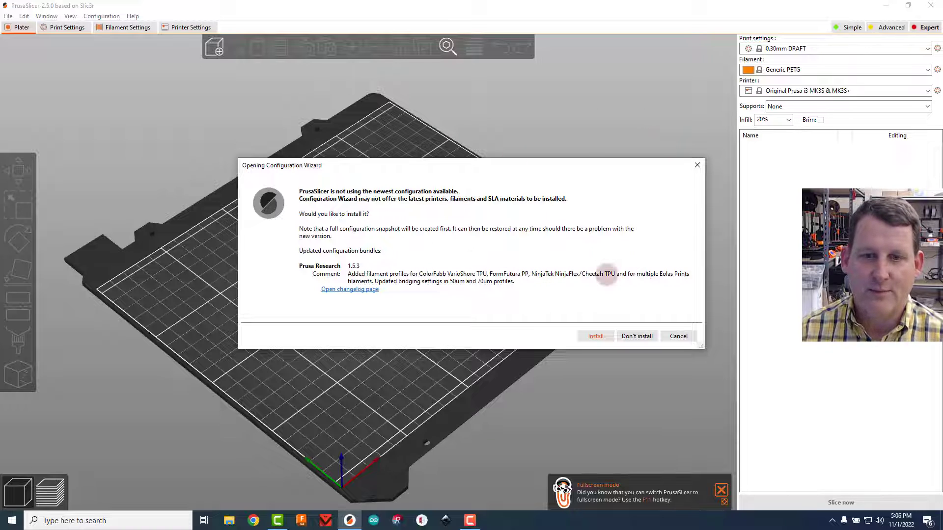
Step: Install the updated configuration bundles and advance the wizard to the filament page
{"action": "left_click", "coordinate": [594, 336]}
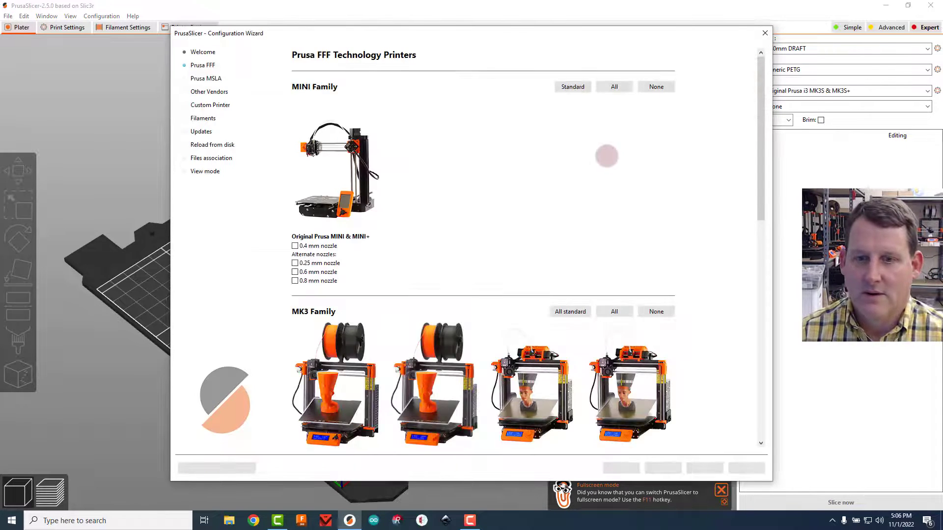
{"action": "scroll", "coordinate": [400, 275], "scroll_direction": "down", "scroll_amount": 5}
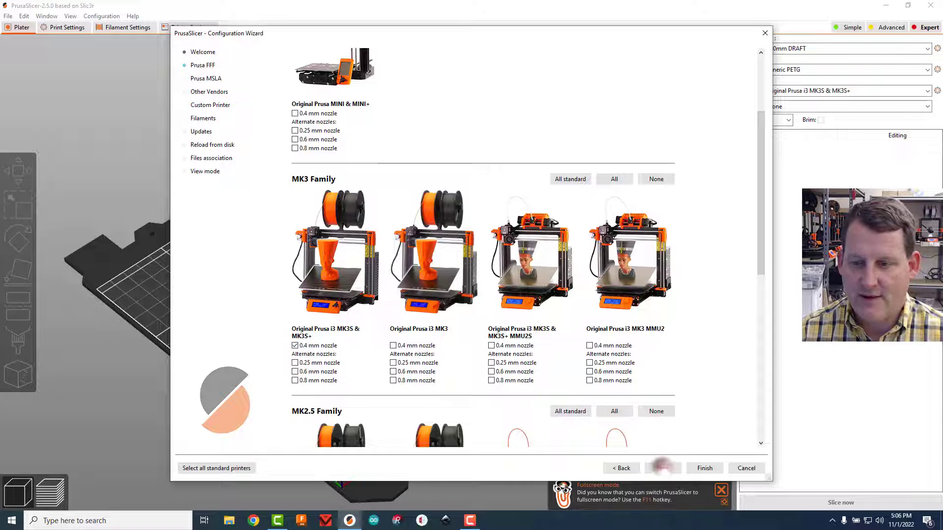
{"action": "left_click", "coordinate": [663, 468]}
{"action": "left_click", "coordinate": [662, 468]}
{"action": "left_click", "coordinate": [662, 468]}
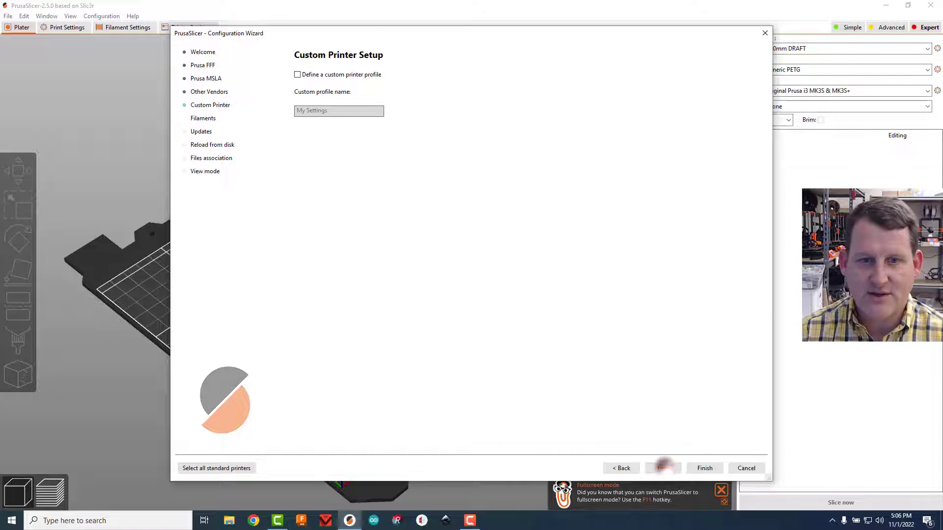
{"action": "left_click", "coordinate": [662, 468]}
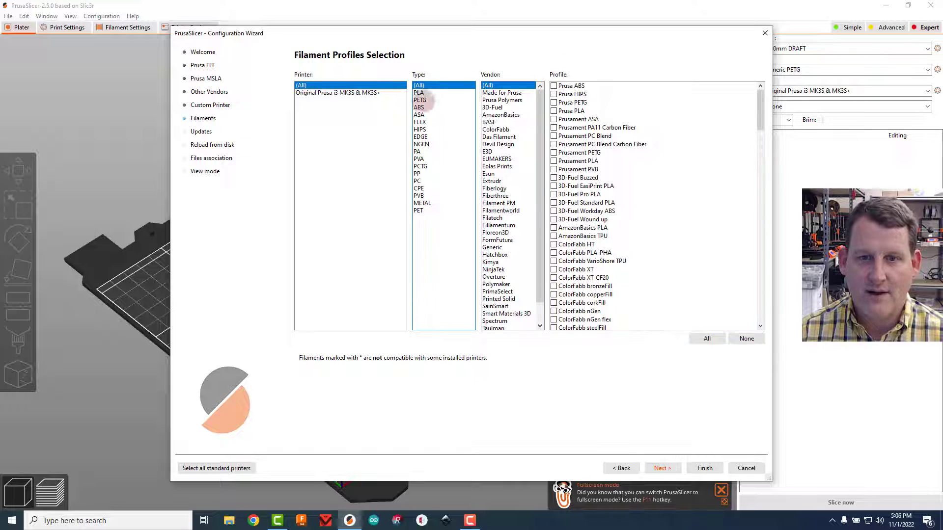
Step: Clear all filaments, filter to PETG, tick only Generic PETG, and finish the wizard
{"action": "left_click", "coordinate": [420, 100]}
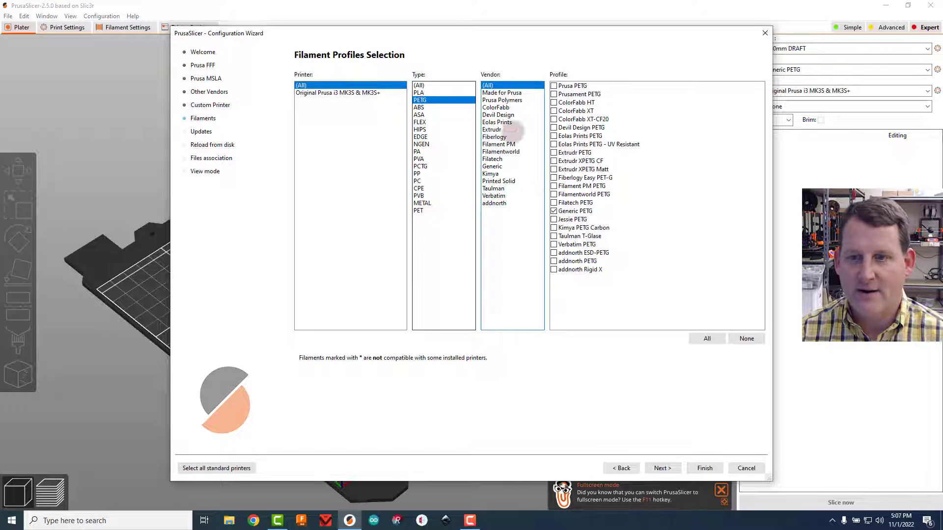
{"action": "left_click", "coordinate": [420, 85]}
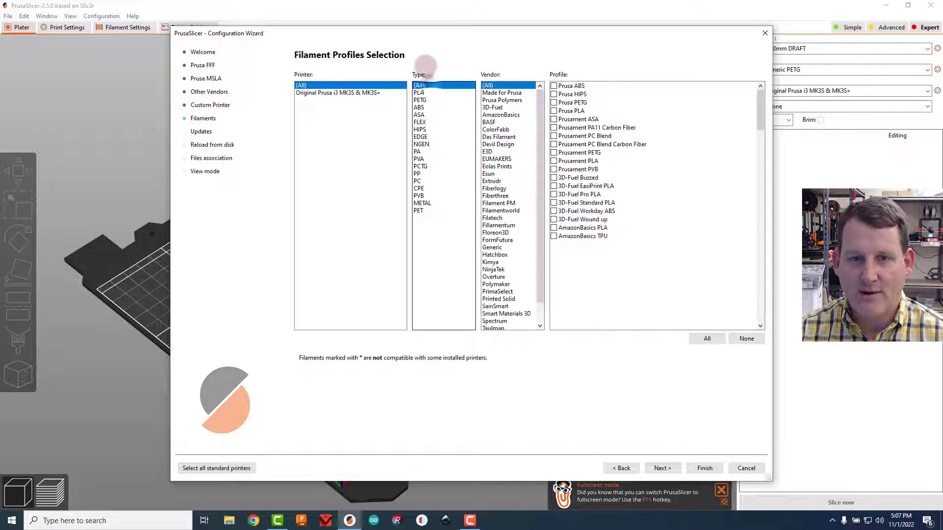
{"action": "left_click", "coordinate": [748, 338]}
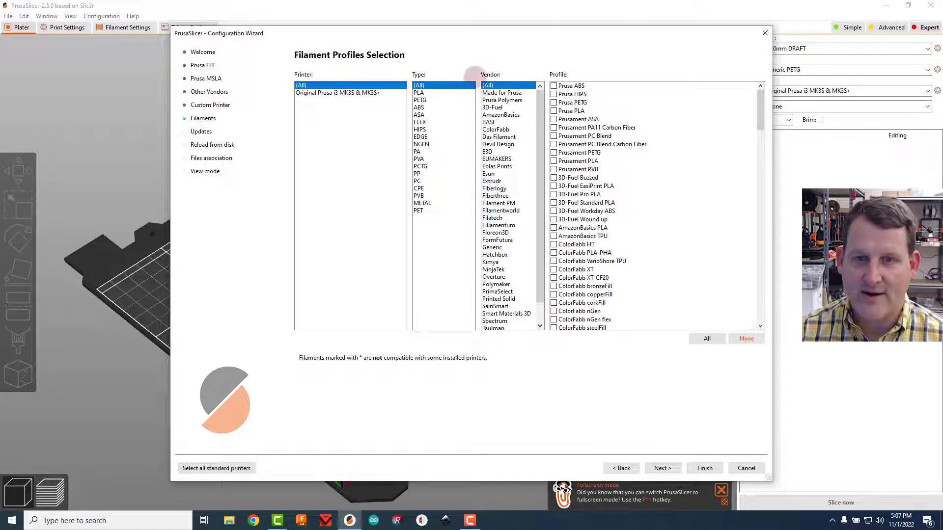
{"action": "left_click", "coordinate": [419, 99]}
{"action": "left_click", "coordinate": [419, 100]}
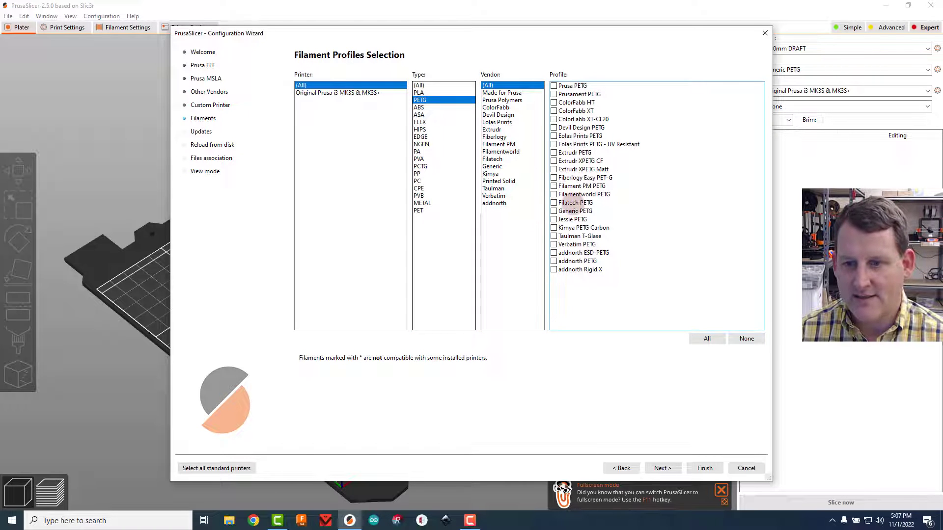
{"action": "left_click", "coordinate": [557, 211]}
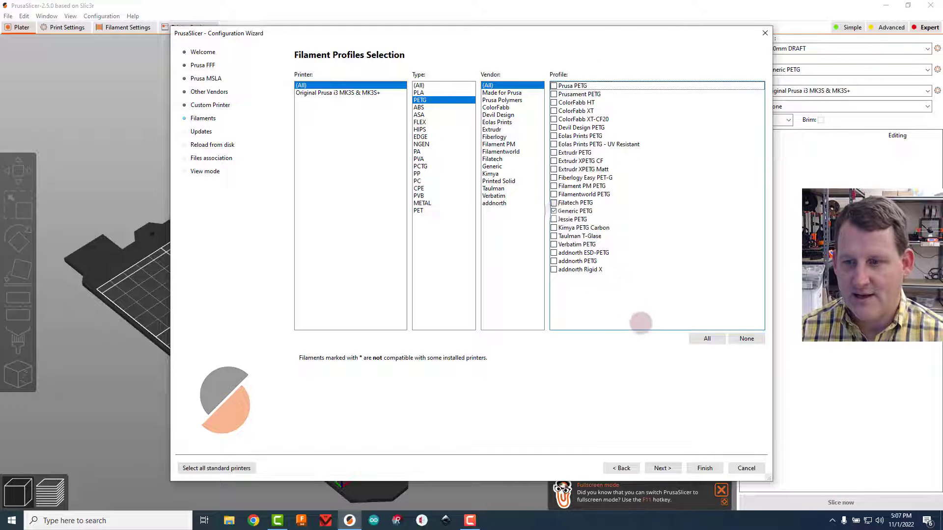
{"action": "left_click", "coordinate": [704, 468]}
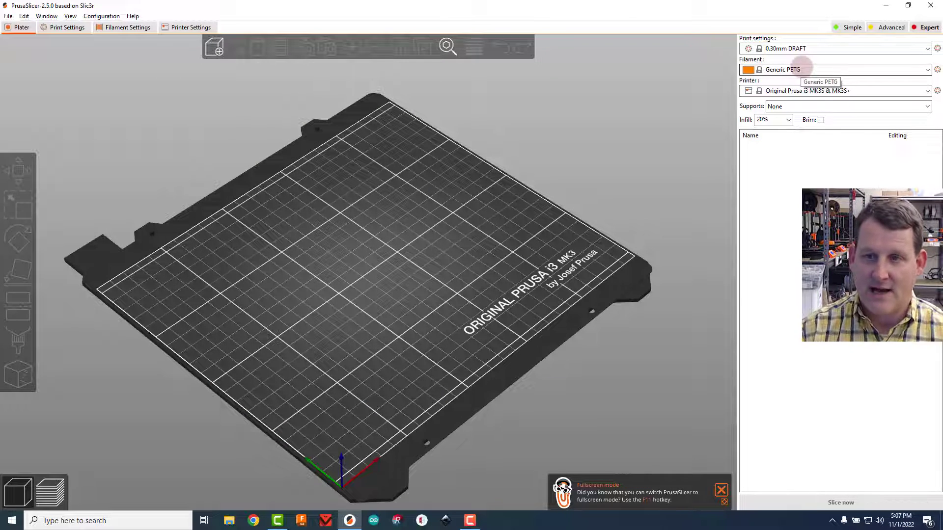
Step: Open Import STL/3MF/STEP/OBJ/AMF and browse to the Google Drive (G:) drive
{"action": "left_click", "coordinate": [8, 16]}
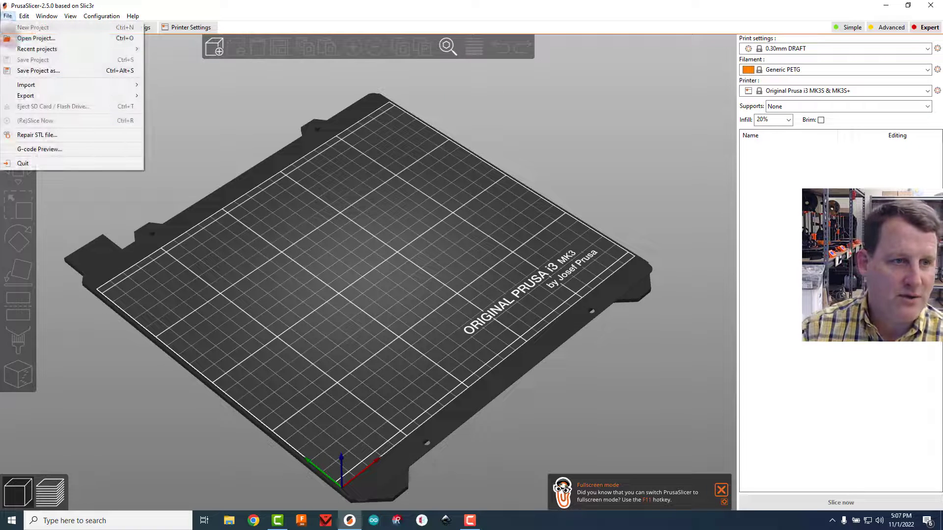
{"action": "mouse_move", "coordinate": [24, 85]}
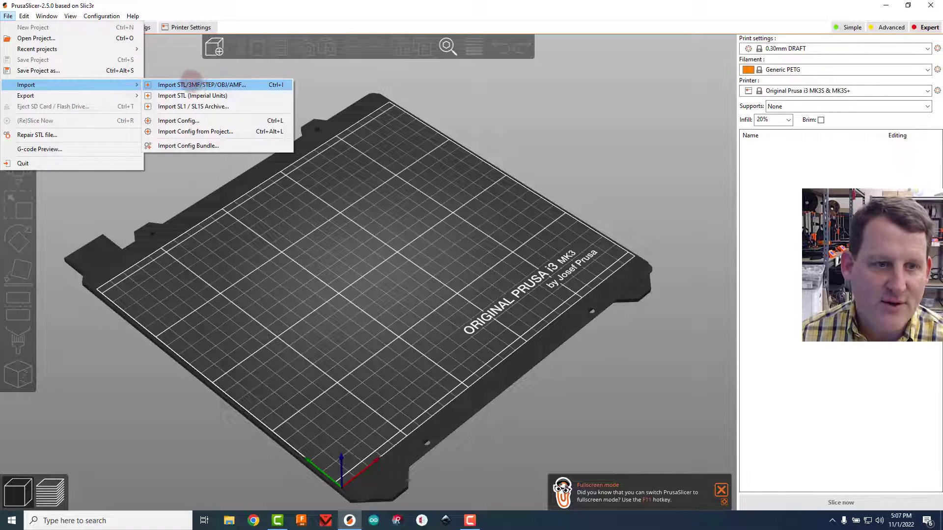
{"action": "left_click", "coordinate": [193, 84]}
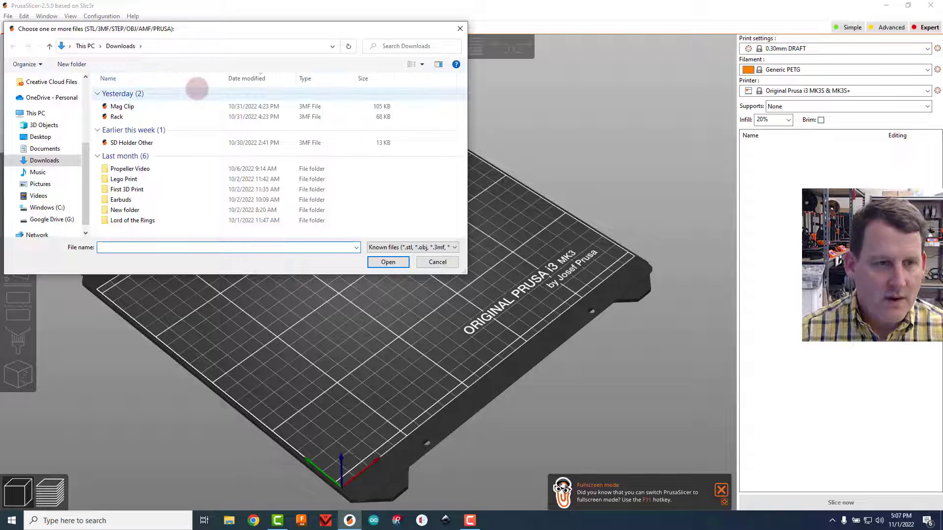
{"action": "left_click_drag", "start_coordinate": [146, 102], "coordinate": [42, 219]}
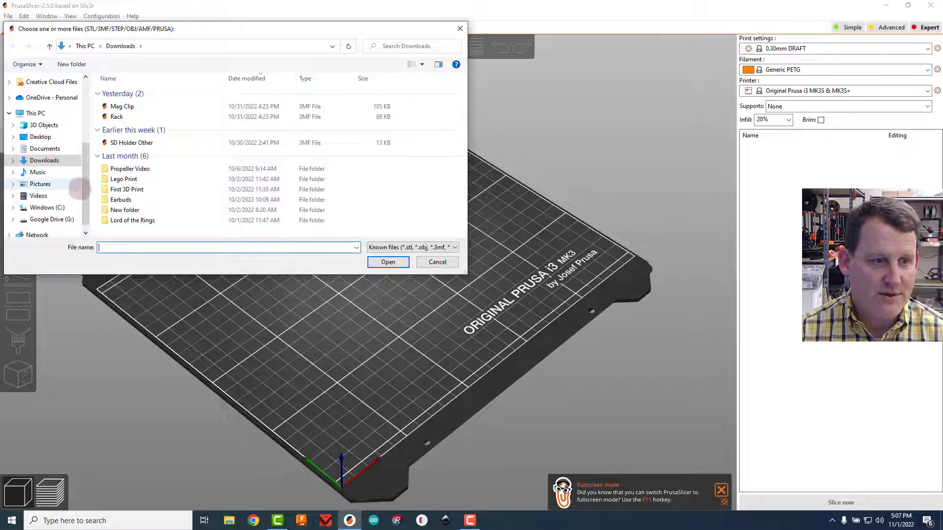
{"action": "scroll", "coordinate": [84, 194], "scroll_direction": "down", "scroll_amount": 1}
{"action": "left_click", "coordinate": [51, 203]}
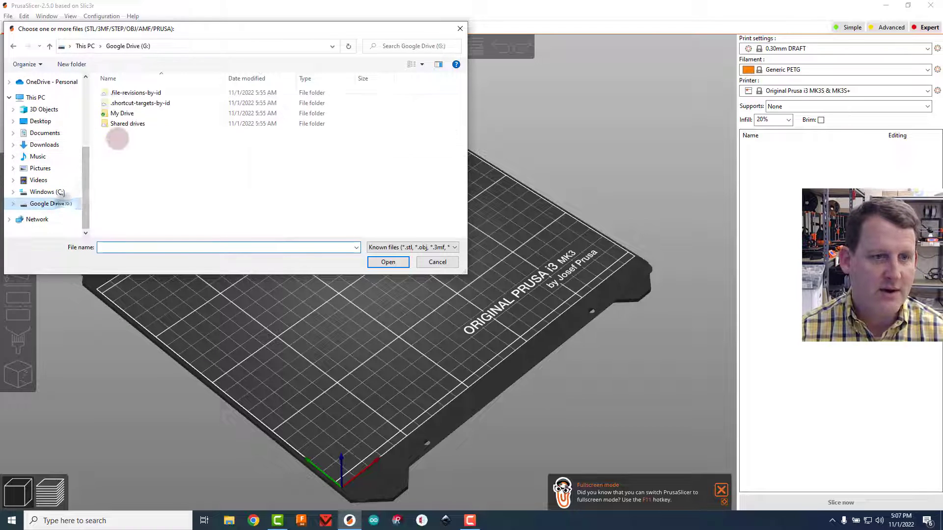
Step: Navigate My Drive > 1-E&R 1 Mechatronics > 1-Fusion 360 > Pencil Case and import Back End
{"action": "left_click", "coordinate": [123, 113]}
{"action": "double_click", "coordinate": [125, 109]}
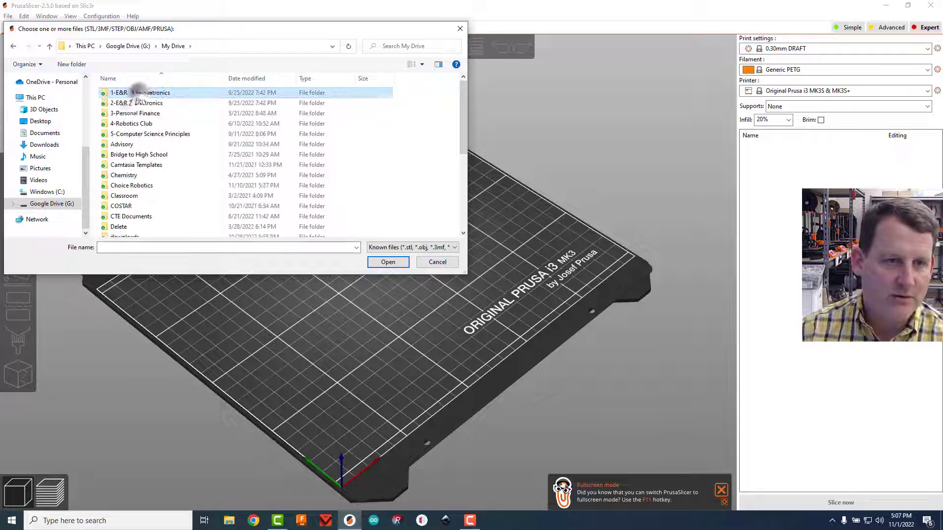
{"action": "double_click", "coordinate": [140, 93]}
{"action": "double_click", "coordinate": [127, 102]}
{"action": "scroll", "coordinate": [132, 170], "scroll_direction": "down", "scroll_amount": 3}
{"action": "scroll", "coordinate": [133, 170], "scroll_direction": "up", "scroll_amount": 1}
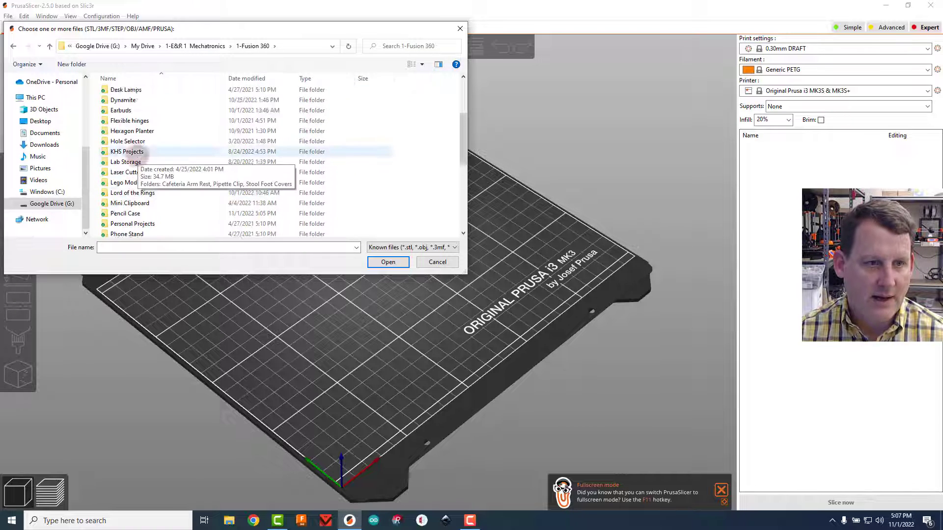
{"action": "scroll", "coordinate": [132, 172], "scroll_direction": "down", "scroll_amount": 3}
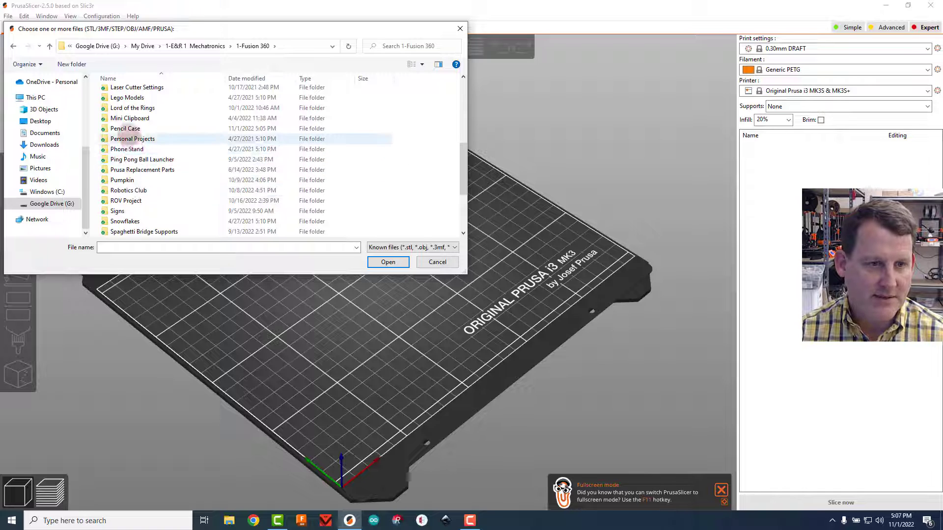
{"action": "double_click", "coordinate": [128, 129]}
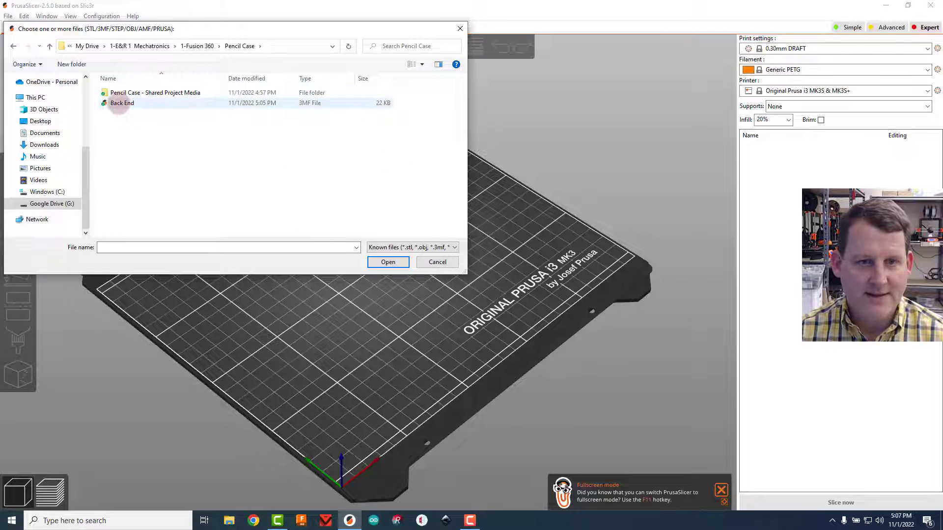
{"action": "double_click", "coordinate": [129, 104]}
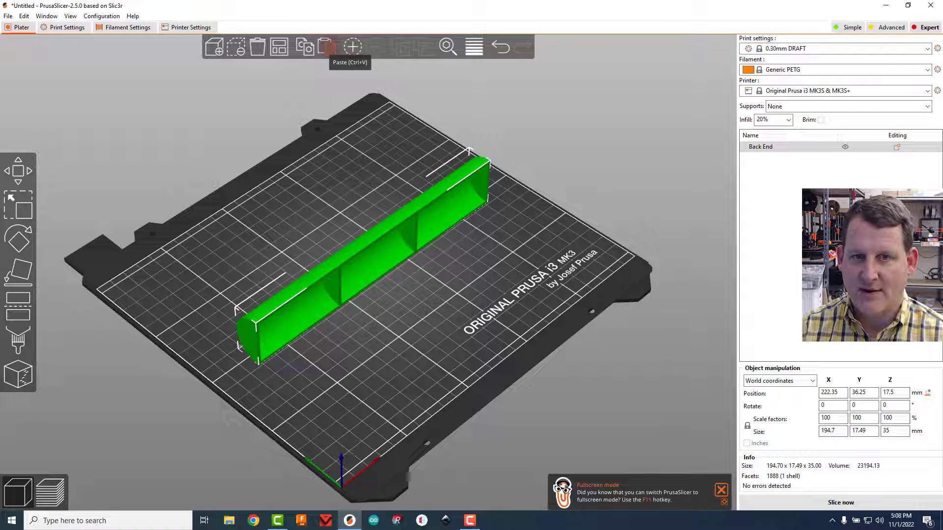
Step: Paste a second Back End copy and arrange both copies on the bed
{"action": "left_click", "coordinate": [329, 48]}
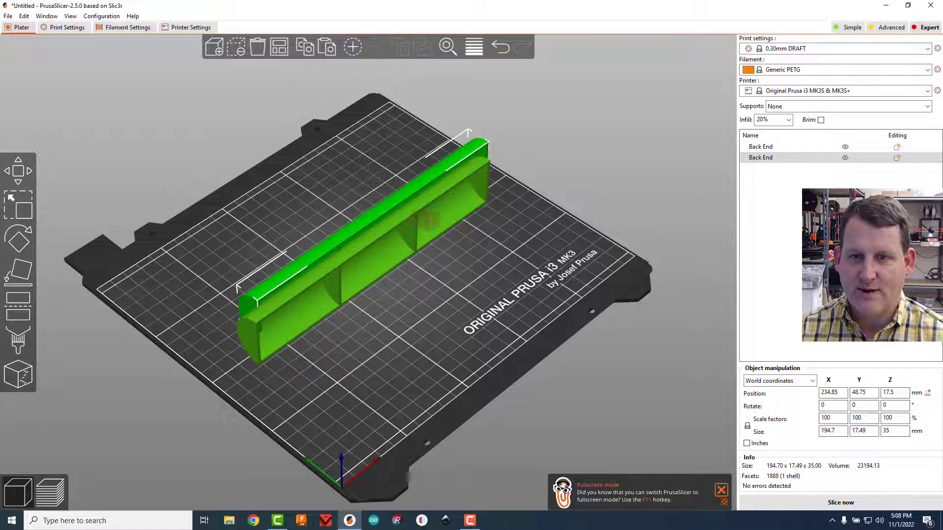
{"action": "left_click", "coordinate": [279, 47]}
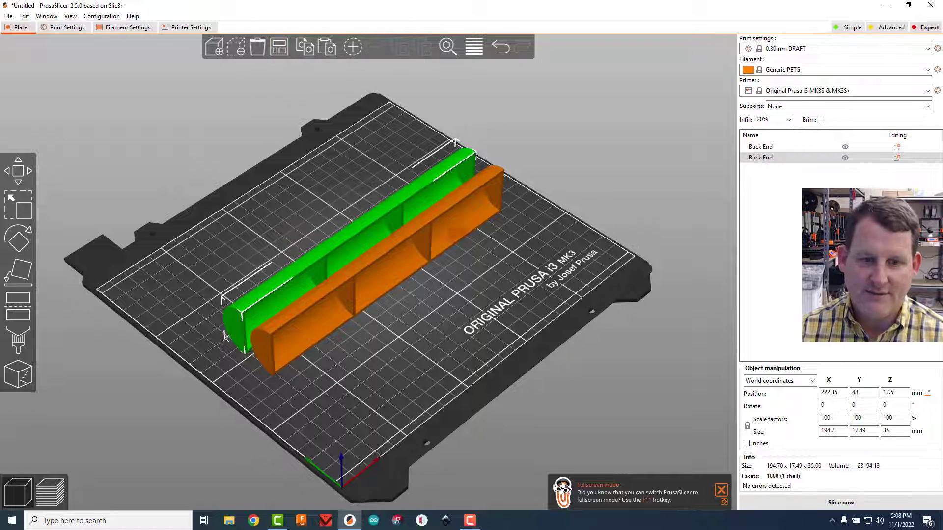
Step: Lay the upright Back End parts flat onto their faces using Place on Face
{"action": "key", "text": "5"}
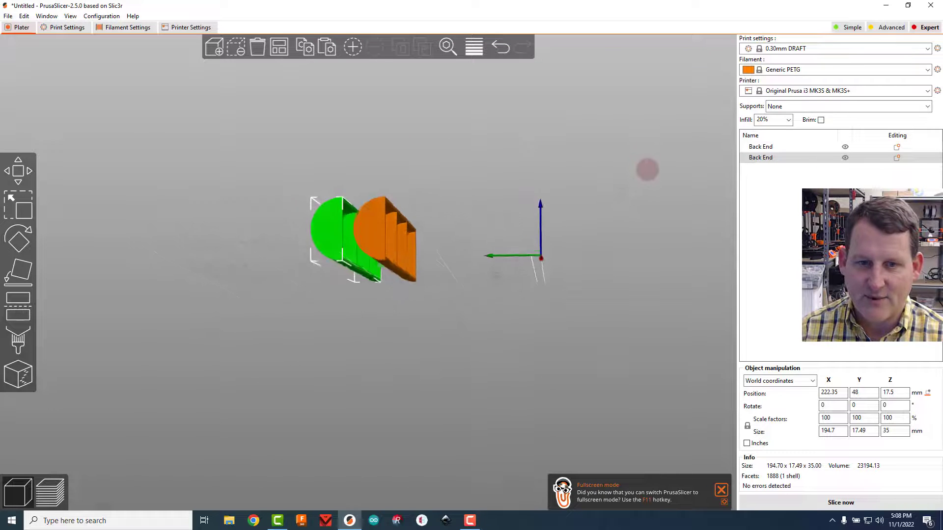
{"action": "left_click_drag", "start_coordinate": [647, 172], "coordinate": [648, 175]}
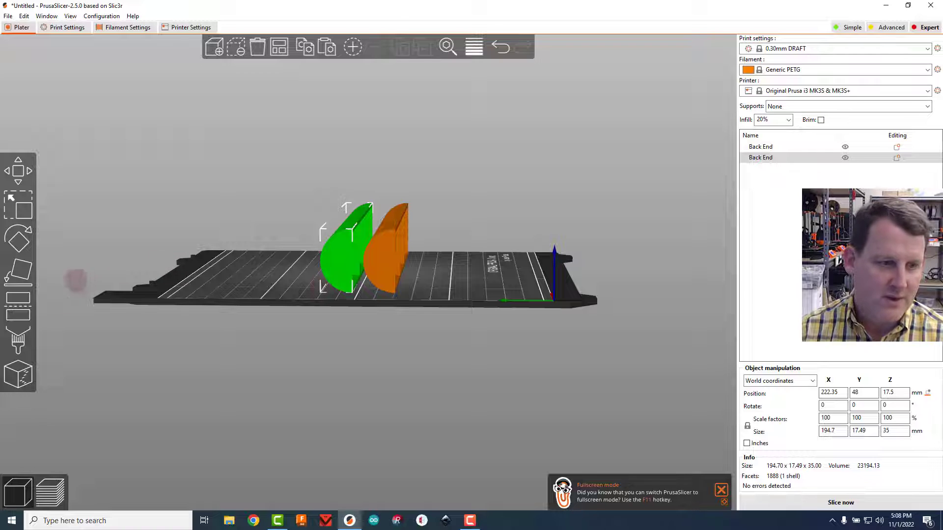
{"action": "left_click", "coordinate": [10, 277]}
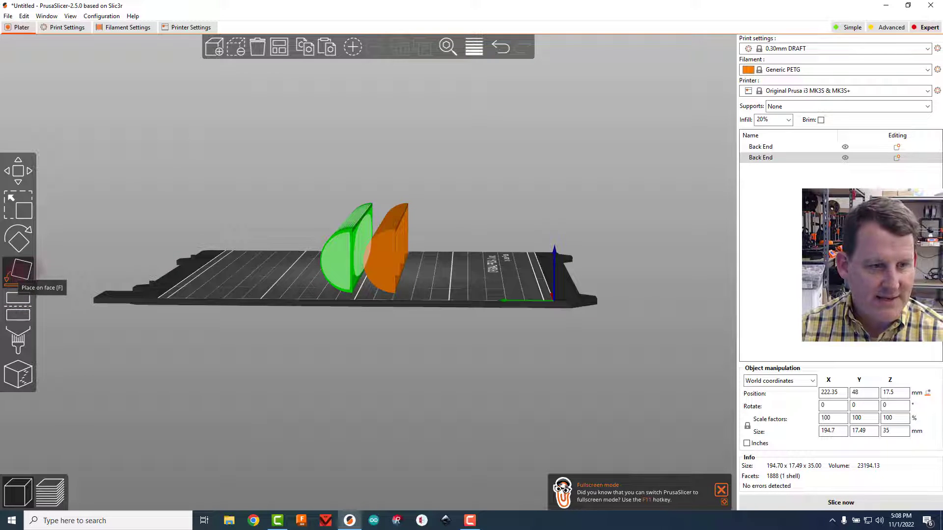
{"action": "left_click_drag", "start_coordinate": [629, 260], "coordinate": [618, 273]}
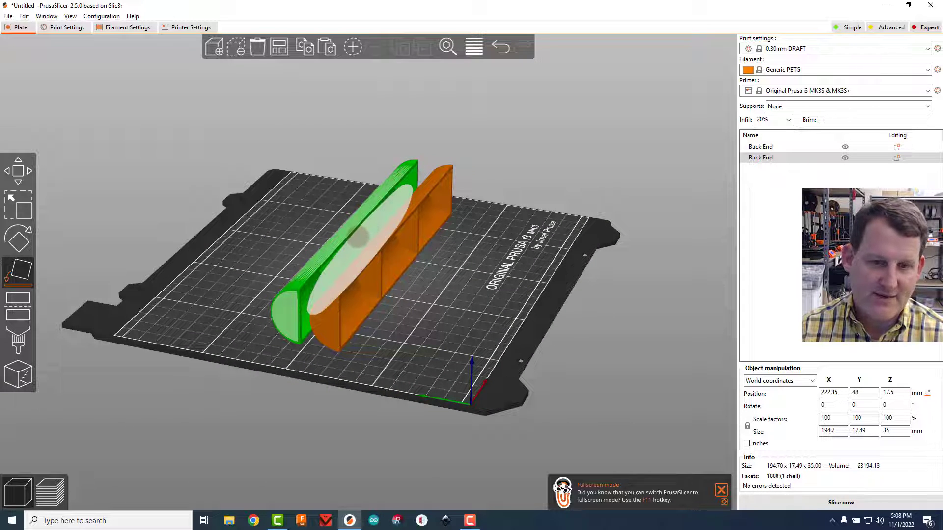
{"action": "left_click", "coordinate": [359, 238]}
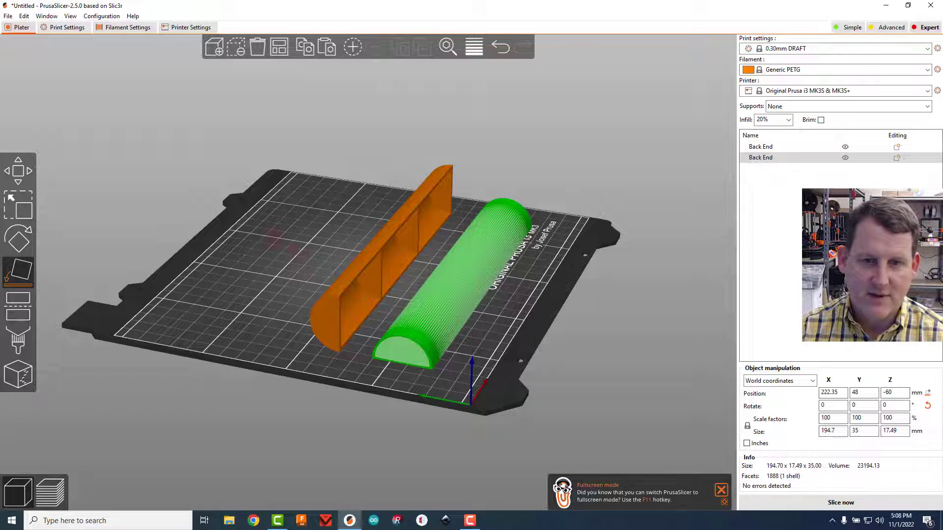
{"action": "left_click", "coordinate": [397, 227]}
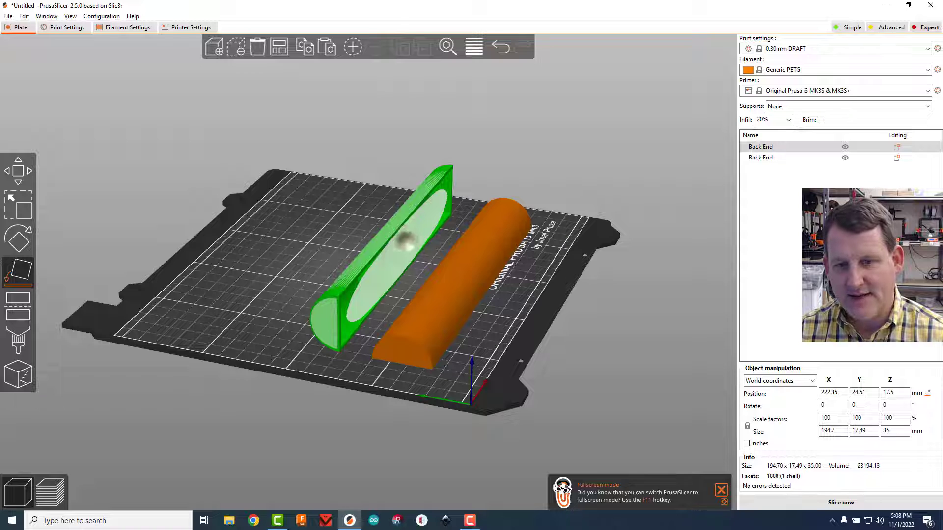
{"action": "left_click", "coordinate": [402, 239]}
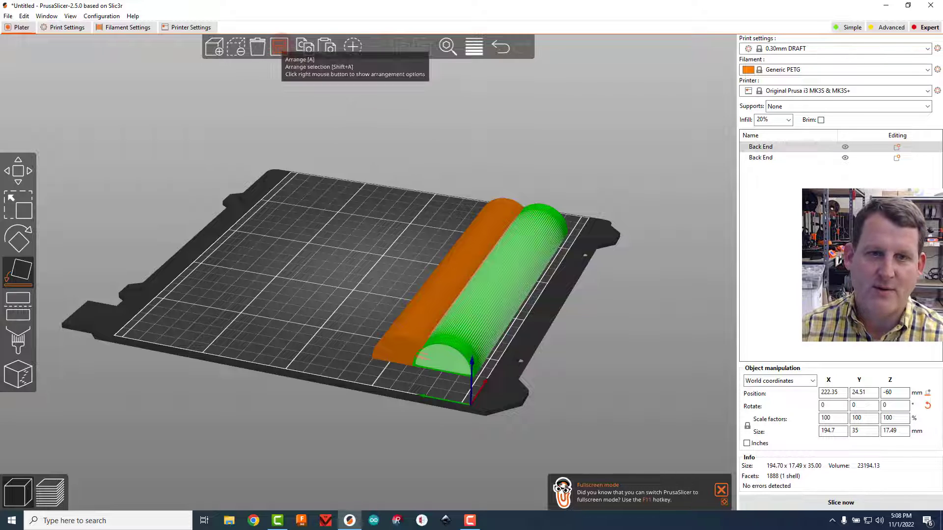
Step: Arrange the two flat copies side by side and deselect them
{"action": "left_click", "coordinate": [279, 46]}
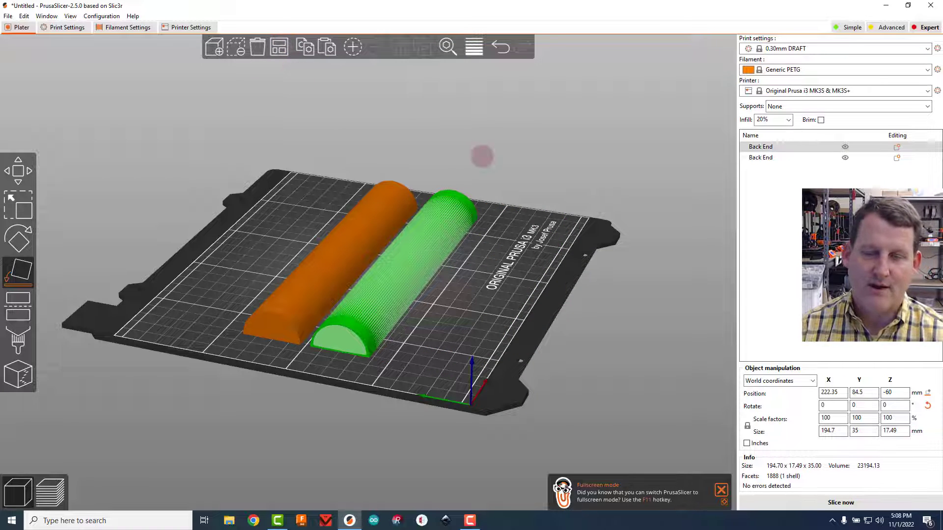
{"action": "left_click", "coordinate": [482, 157]}
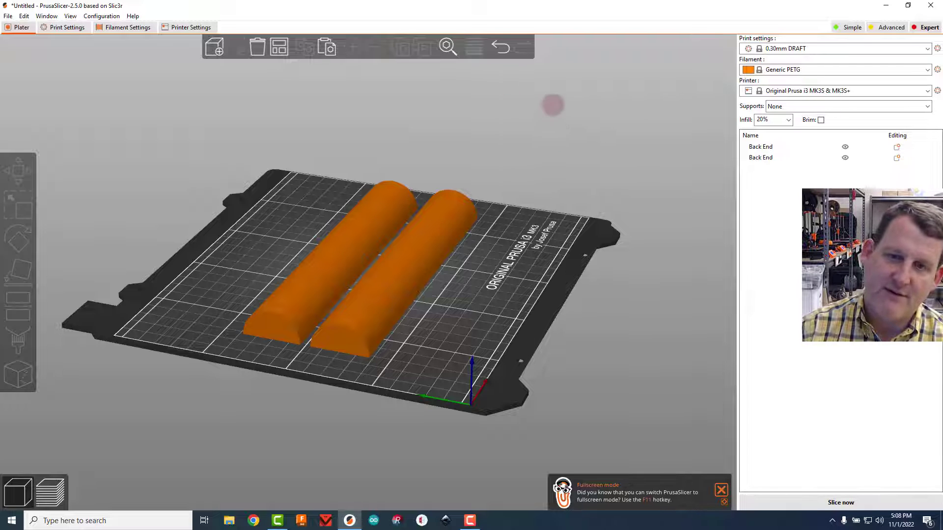
{"action": "left_click_drag", "start_coordinate": [614, 160], "coordinate": [641, 162]}
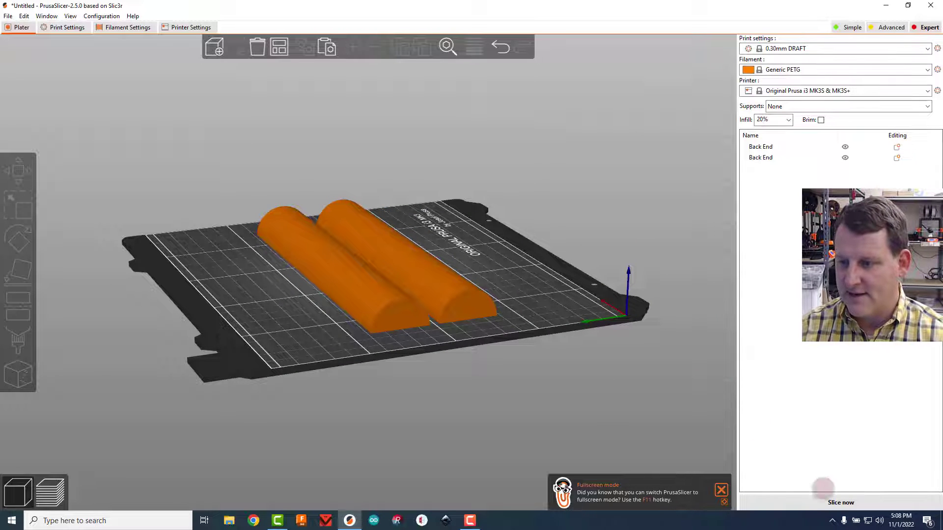
Step: Slice both Back End copies (2h57m, 59.25 g) and lower the layer preview to 14.00
{"action": "left_click", "coordinate": [835, 500]}
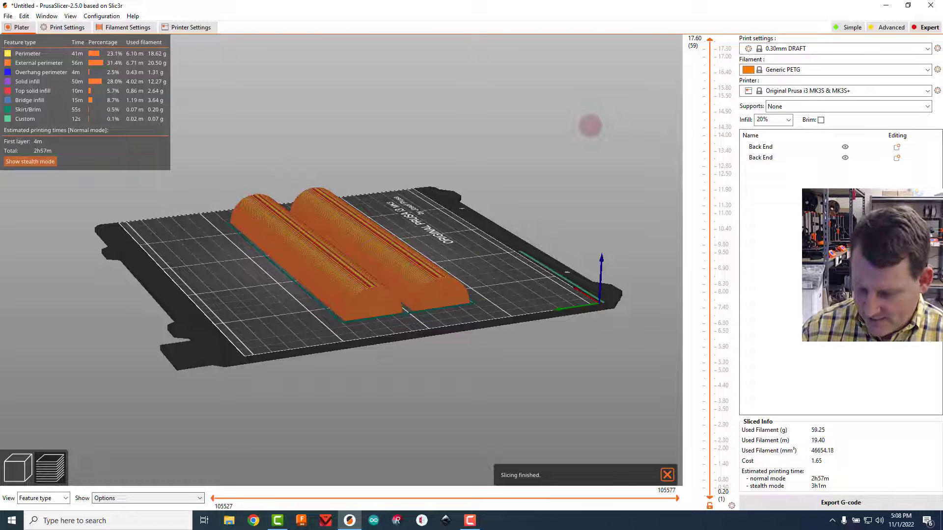
{"action": "key", "text": "Down"}
{"action": "key", "text": "Down"}
{"action": "key", "text": "Down"}
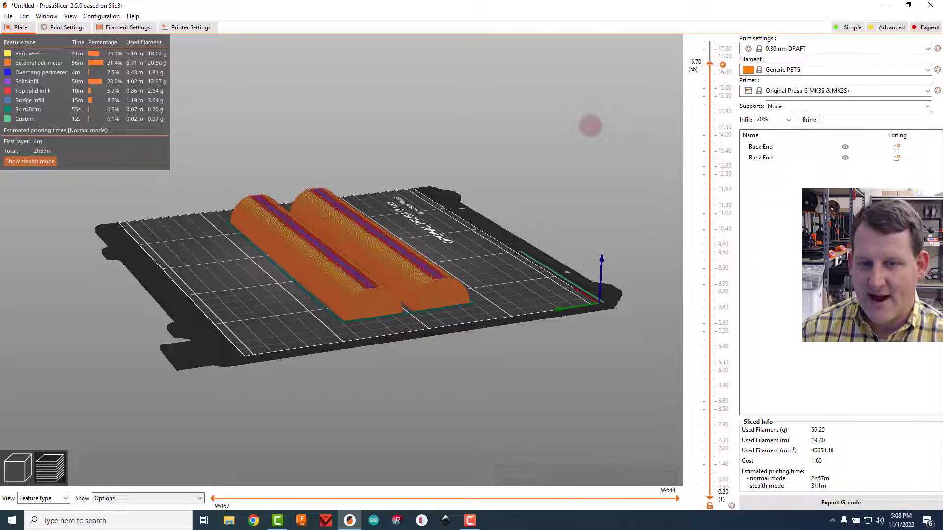
{"action": "key", "text": "Down"}
{"action": "key", "text": "Down"}
{"action": "key", "text": "Down"}
{"action": "key", "text": "Down"}
{"action": "key", "text": "Down"}
{"action": "key", "text": "Down"}
{"action": "key", "text": "Down"}
{"action": "key", "text": "Down"}
{"action": "key", "text": "Down"}
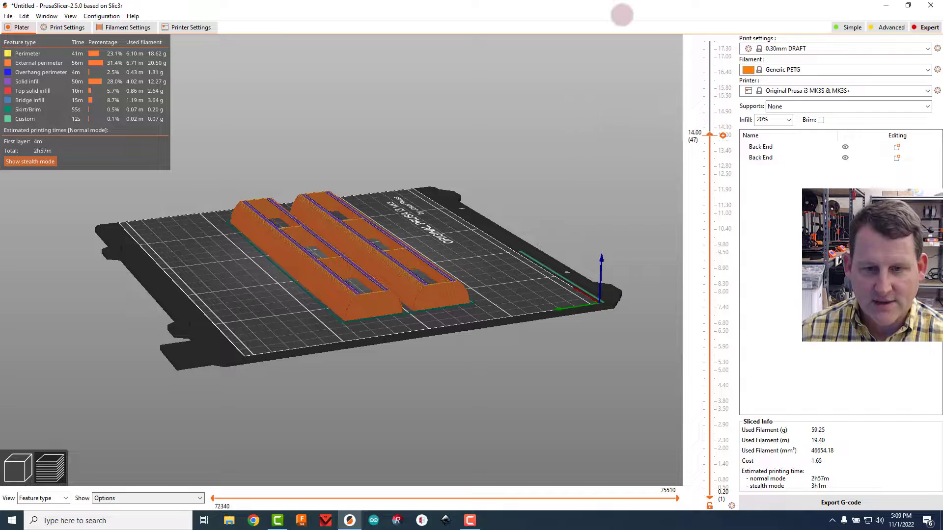
{"action": "scroll", "coordinate": [302, 295], "scroll_direction": "up", "scroll_amount": 10}
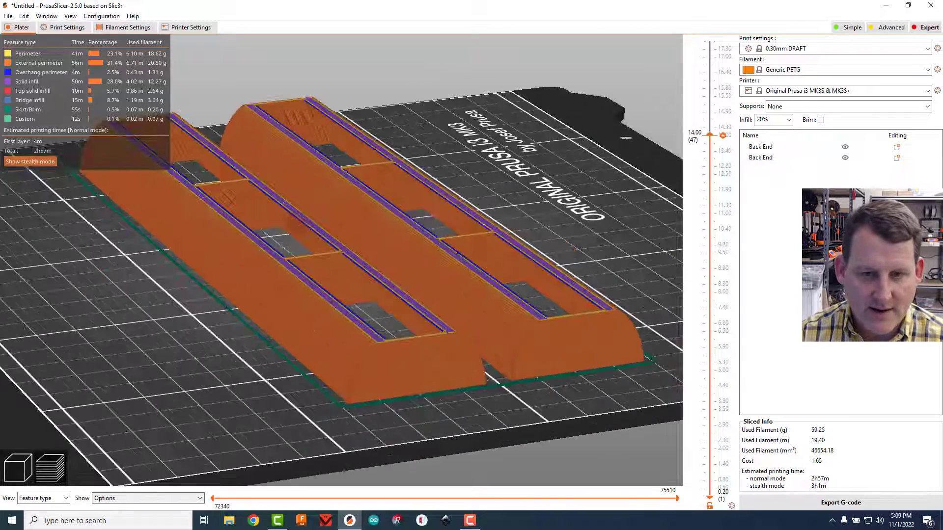
{"action": "scroll", "coordinate": [302, 295], "scroll_direction": "down", "scroll_amount": 1}
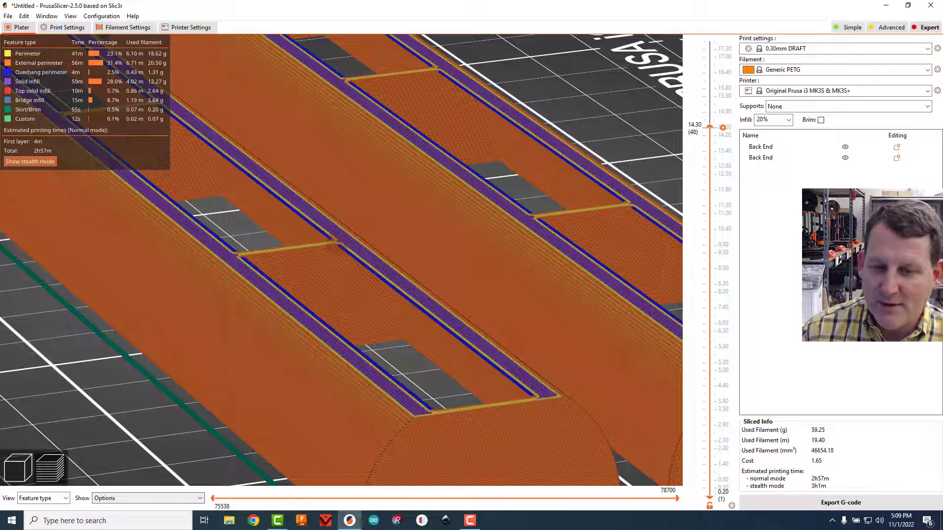
{"action": "key", "text": "Up"}
{"action": "key", "text": "Up"}
{"action": "key", "text": "Up"}
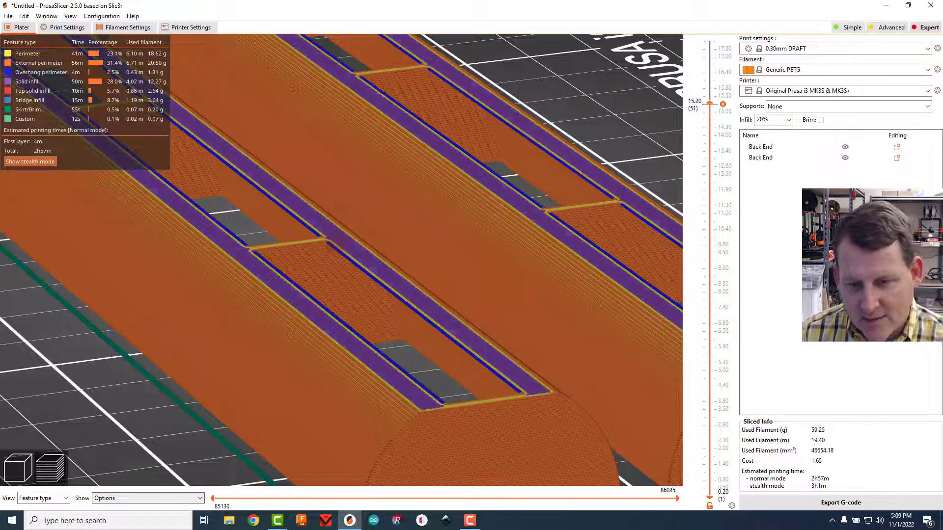
{"action": "scroll", "coordinate": [341, 260], "scroll_direction": "down", "scroll_amount": 5}
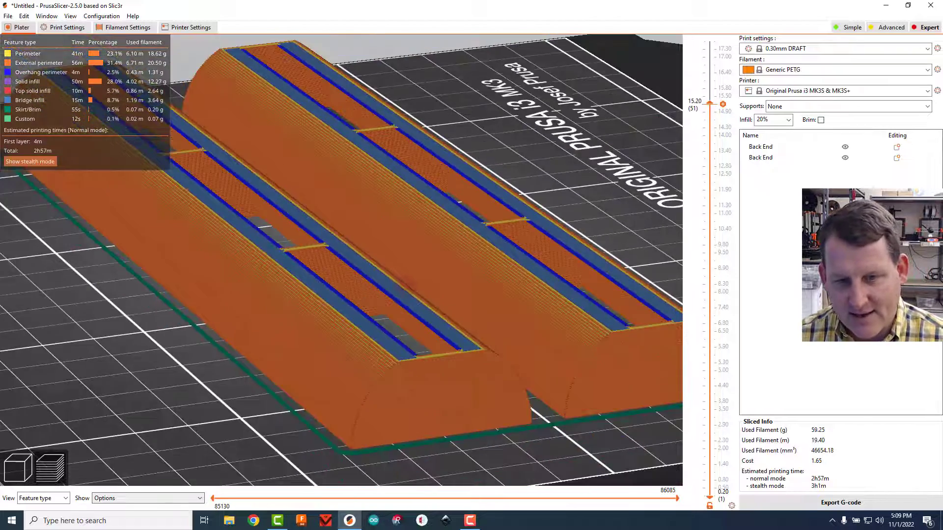
{"action": "scroll", "coordinate": [342, 260], "scroll_direction": "up", "scroll_amount": 8}
{"action": "scroll", "coordinate": [415, 290], "scroll_direction": "up", "scroll_amount": 3}
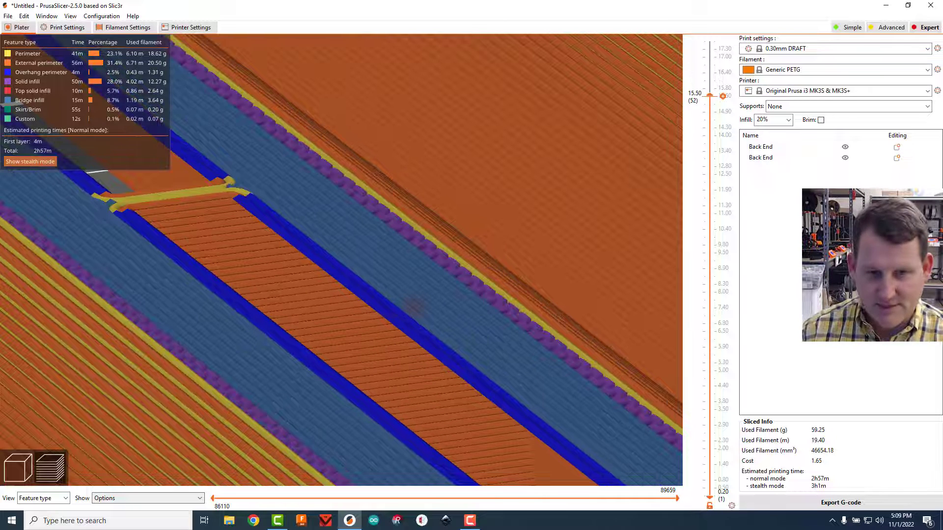
{"action": "key", "text": "Up"}
{"action": "key", "text": "Up"}
{"action": "key", "text": "Up"}
{"action": "key", "text": "Up"}
{"action": "key", "text": "Up"}
{"action": "key", "text": "Up"}
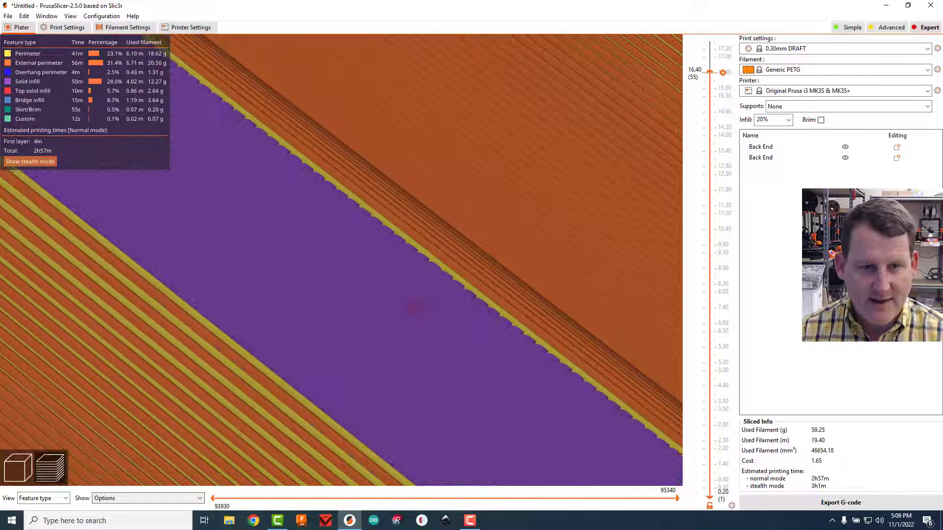
{"action": "key", "text": "Up"}
{"action": "key", "text": "Up"}
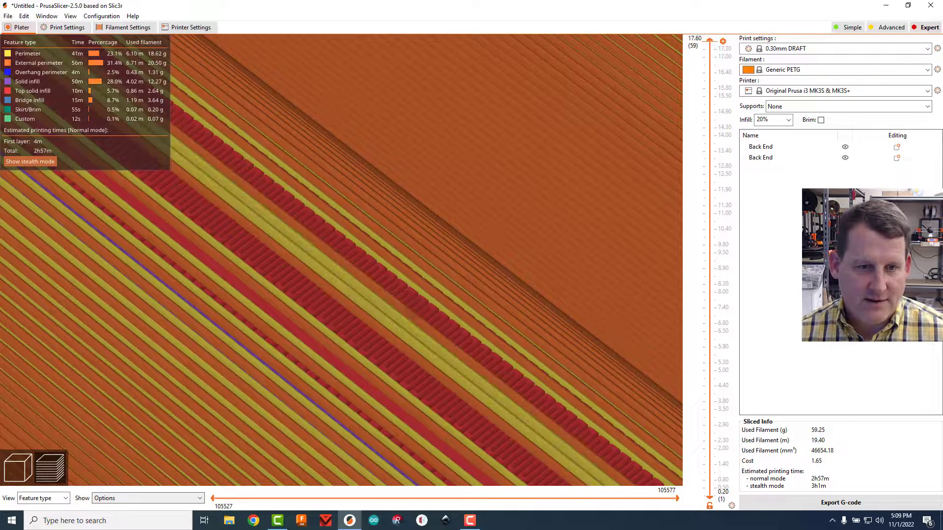
{"action": "key", "text": "Down"}
{"action": "key", "text": "Down"}
{"action": "key", "text": "Down"}
{"action": "key", "text": "Down"}
{"action": "key", "text": "Down"}
{"action": "key", "text": "Down"}
{"action": "key", "text": "Down"}
{"action": "key", "text": "Down"}
{"action": "key", "text": "Down"}
{"action": "key", "text": "Down"}
{"action": "key", "text": "Down"}
{"action": "key", "text": "Down"}
{"action": "key", "text": "Down"}
{"action": "key", "text": "Down"}
{"action": "key", "text": "Down"}
{"action": "key", "text": "Down"}
{"action": "key", "text": "Down"}
{"action": "key", "text": "Down"}
{"action": "key", "text": "Down"}
{"action": "key", "text": "Down"}
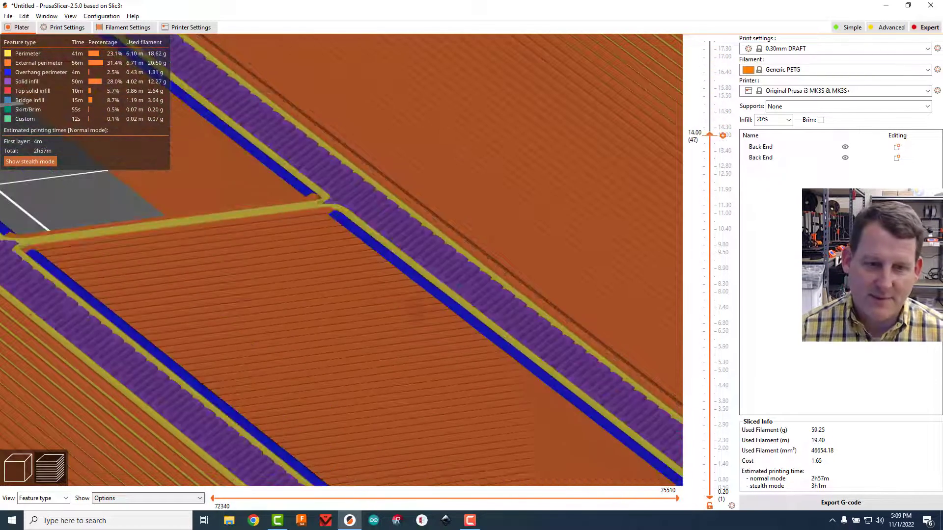
{"action": "key", "text": "Down"}
{"action": "key", "text": "Down"}
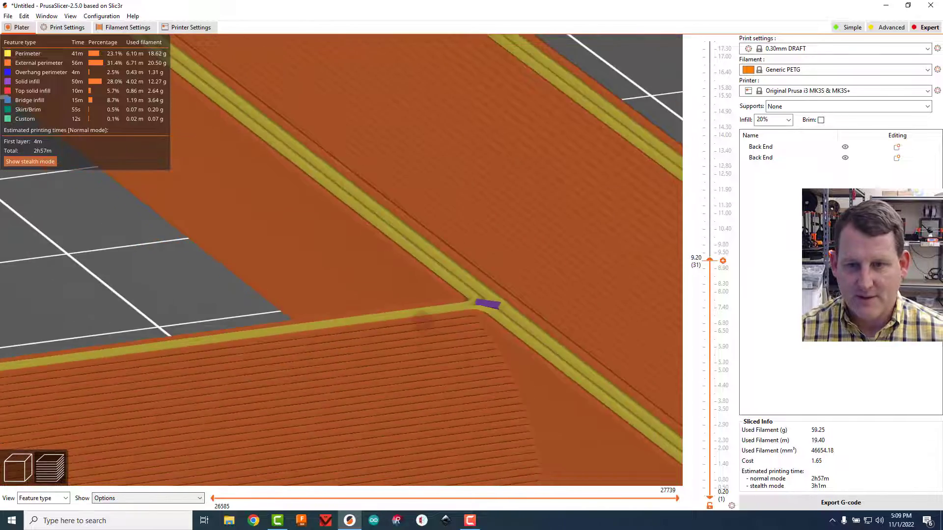
{"action": "scroll", "coordinate": [342, 260], "scroll_direction": "down", "scroll_amount": 5}
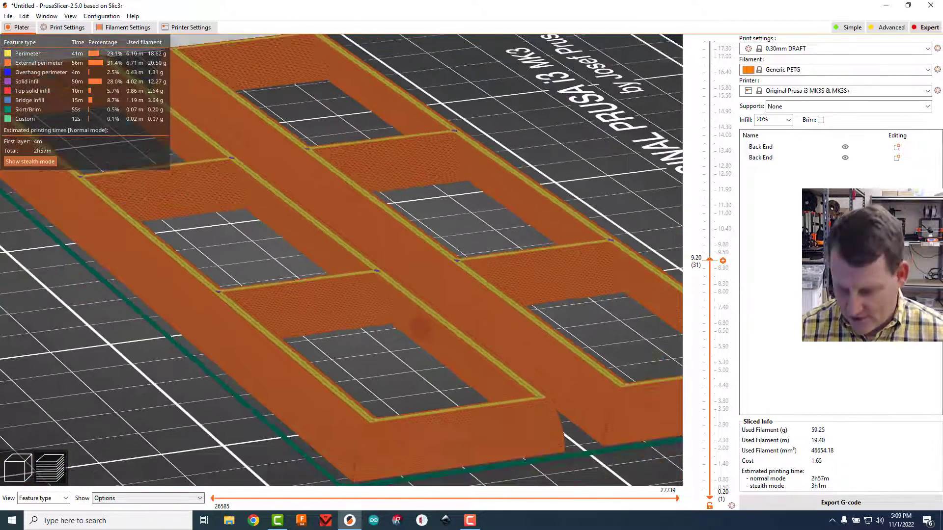
{"action": "key", "text": "Down"}
{"action": "key", "text": "Down"}
{"action": "key", "text": "Down"}
{"action": "key", "text": "Down"}
{"action": "key", "text": "Down"}
{"action": "key", "text": "Down"}
{"action": "key", "text": "Down"}
{"action": "key", "text": "Down"}
{"action": "key", "text": "Down"}
{"action": "key", "text": "Down"}
{"action": "key", "text": "Down"}
{"action": "key", "text": "Down"}
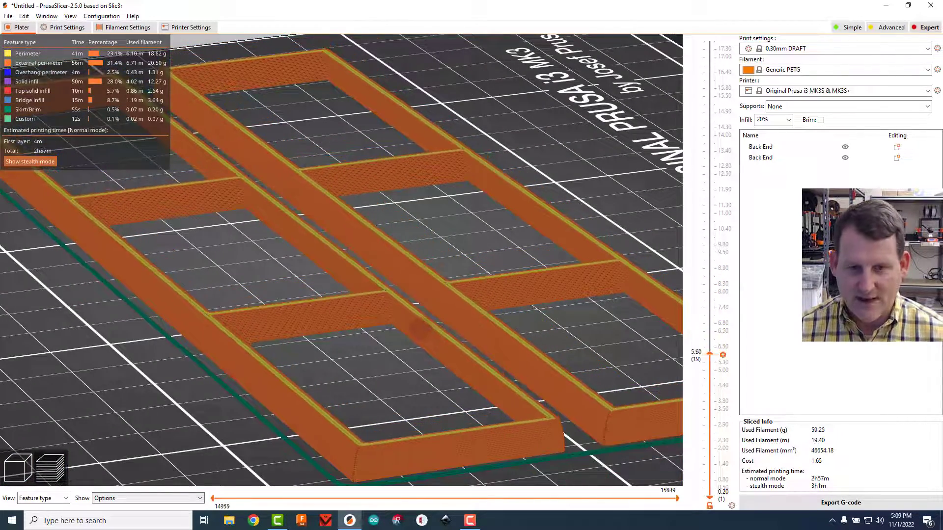
{"action": "key", "text": "Down"}
{"action": "key", "text": "Down"}
{"action": "key", "text": "Down"}
{"action": "key", "text": "Down"}
{"action": "key", "text": "Down"}
{"action": "key", "text": "Down"}
{"action": "key", "text": "Down"}
{"action": "key", "text": "Down"}
{"action": "key", "text": "Down"}
{"action": "key", "text": "Down"}
{"action": "key", "text": "Down"}
{"action": "key", "text": "Down"}
{"action": "key", "text": "Down"}
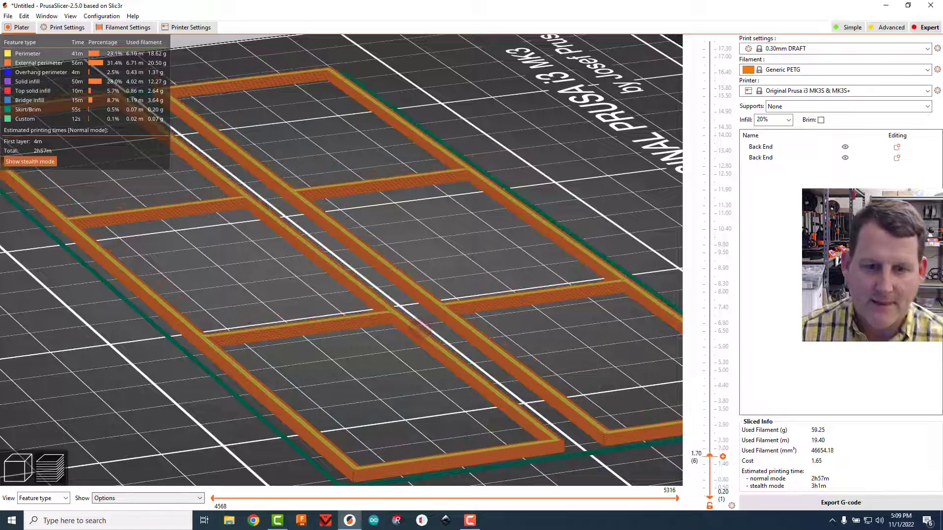
{"action": "key", "text": "Up"}
{"action": "key", "text": "Up"}
{"action": "key", "text": "Up"}
{"action": "key", "text": "Up"}
{"action": "key", "text": "Up"}
{"action": "key", "text": "Up"}
{"action": "key", "text": "Up"}
{"action": "key", "text": "Up"}
{"action": "key", "text": "Up"}
{"action": "key", "text": "Up"}
{"action": "key", "text": "Up"}
{"action": "key", "text": "Up"}
{"action": "key", "text": "Up"}
{"action": "key", "text": "Up"}
{"action": "key", "text": "Up"}
{"action": "key", "text": "Up"}
{"action": "key", "text": "Up"}
{"action": "key", "text": "Up"}
{"action": "key", "text": "Up"}
{"action": "key", "text": "Up"}
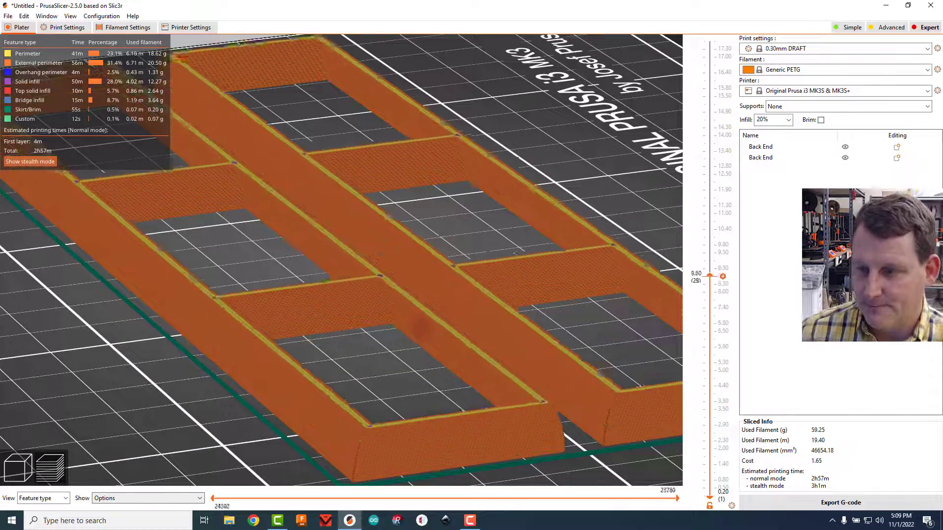
{"action": "key", "text": "Up"}
{"action": "key", "text": "Up"}
{"action": "key", "text": "Up"}
{"action": "key", "text": "Up"}
{"action": "key", "text": "Up"}
{"action": "key", "text": "Up"}
{"action": "key", "text": "Up"}
{"action": "key", "text": "Up"}
{"action": "key", "text": "Up"}
{"action": "key", "text": "Up"}
{"action": "key", "text": "Up"}
{"action": "key", "text": "Up"}
{"action": "key", "text": "Up"}
{"action": "key", "text": "Up"}
{"action": "key", "text": "Up"}
{"action": "key", "text": "Up"}
{"action": "key", "text": "Up"}
{"action": "key", "text": "Up"}
{"action": "key", "text": "Up"}
{"action": "key", "text": "Up"}
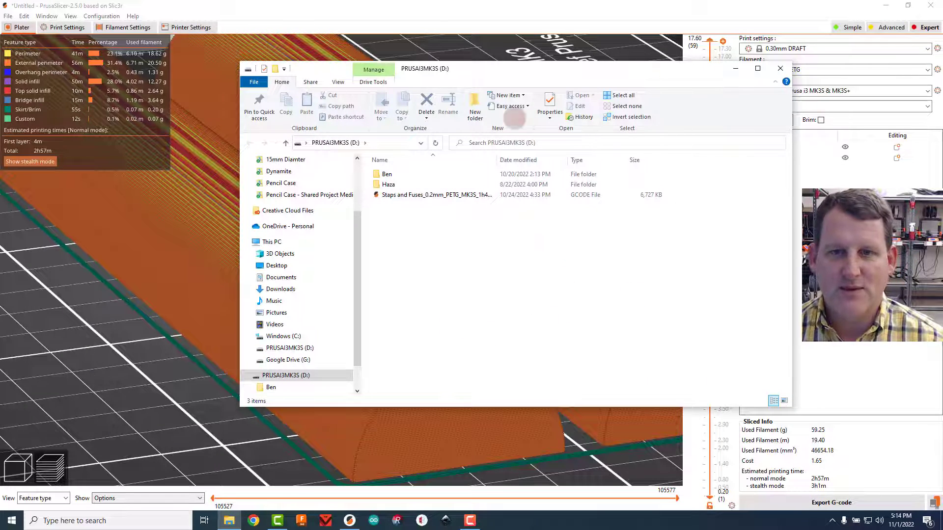
{"action": "left_click", "coordinate": [780, 68]}
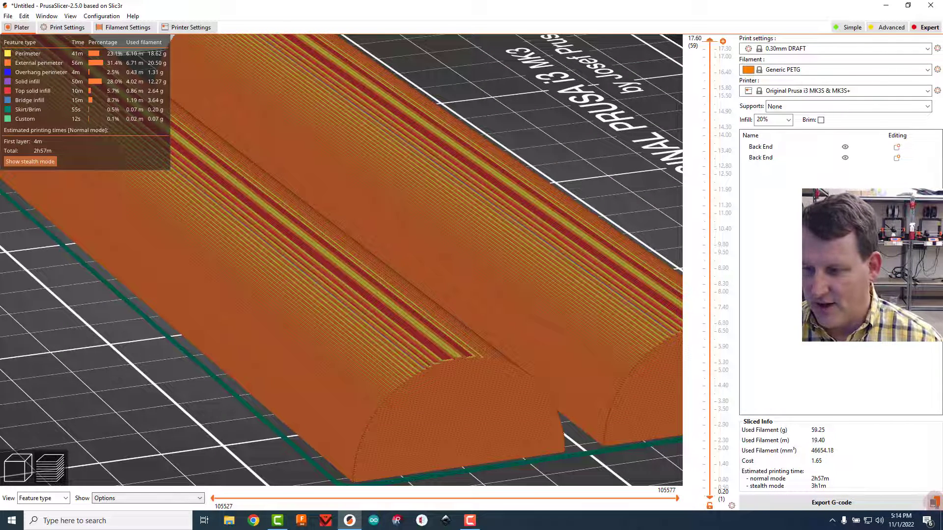
Step: Export the G-code to the D: SD card, replacing 'Back End' with a personal 'Pencil Case' name
{"action": "left_click", "coordinate": [934, 502]}
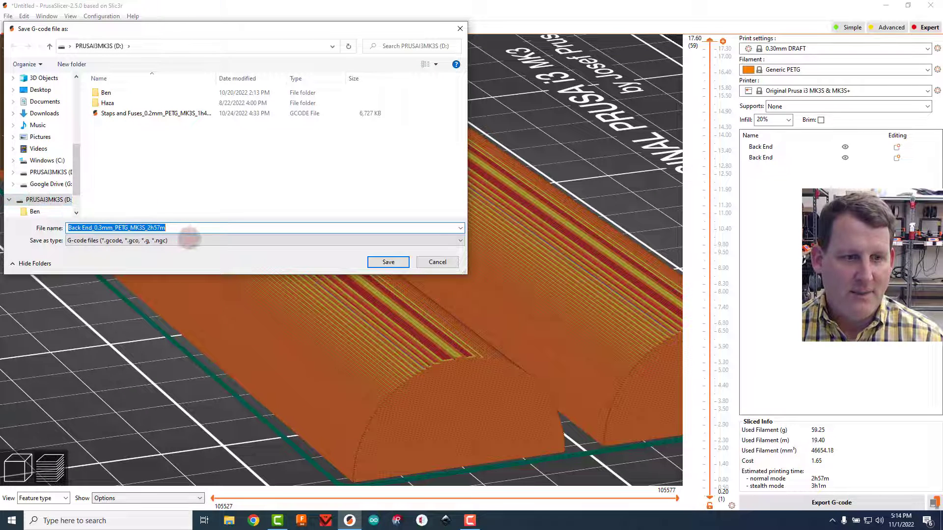
{"action": "left_click", "coordinate": [90, 227]}
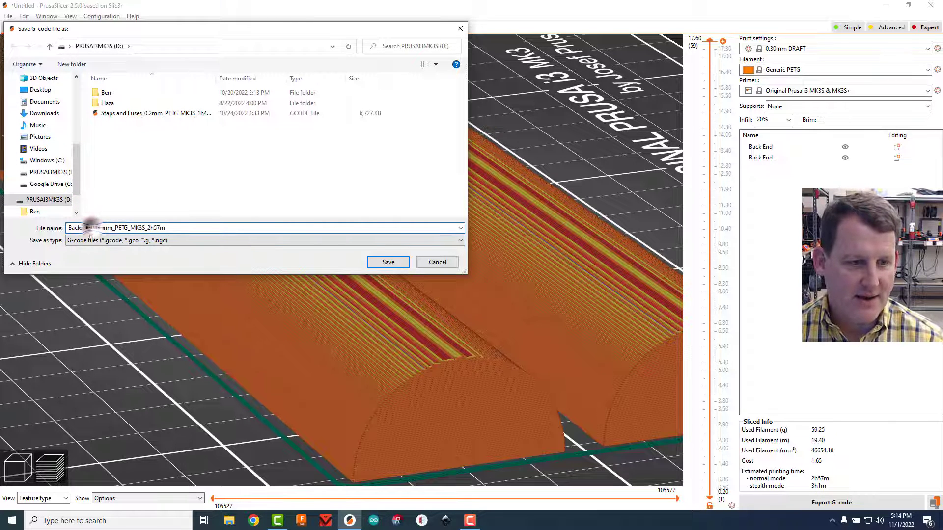
{"action": "left_click_drag", "start_coordinate": [91, 228], "coordinate": [49, 231]}
{"action": "type", "text": "Haza"}
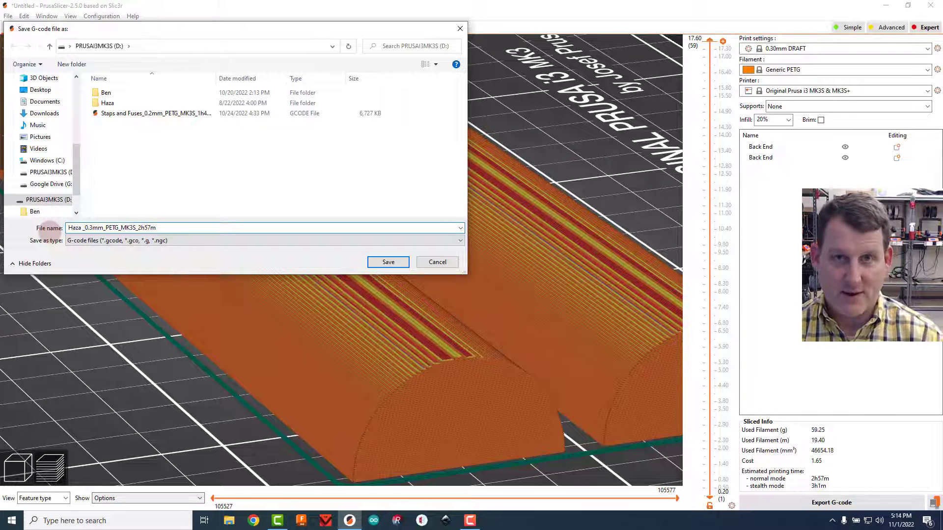
{"action": "type", "text": " Pencil Case"}
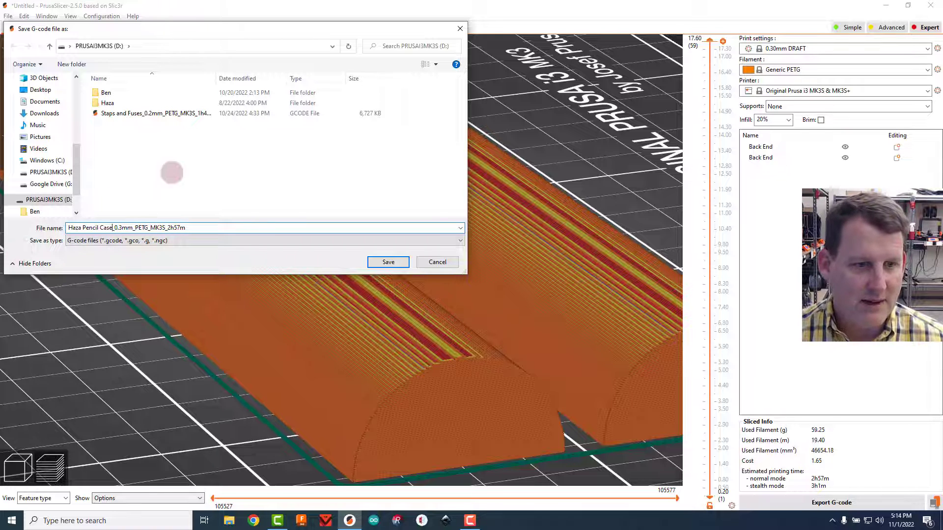
{"action": "left_click_drag", "start_coordinate": [126, 228], "coordinate": [211, 231]}
{"action": "left_click", "coordinate": [216, 230]}
{"action": "left_click", "coordinate": [388, 262]}
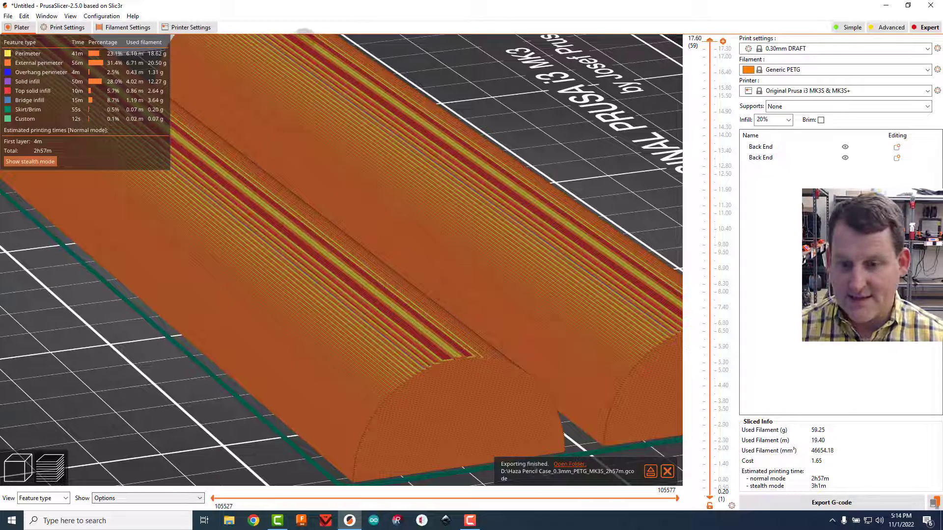
Step: Eject the PRUSAI3MK3S (D:) SD card from the export-finished notification
{"action": "left_click", "coordinate": [650, 471]}
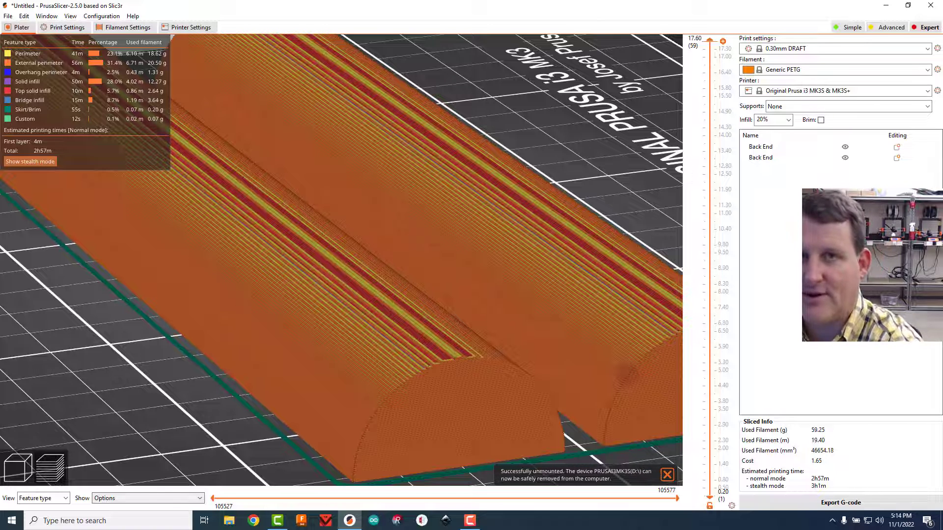